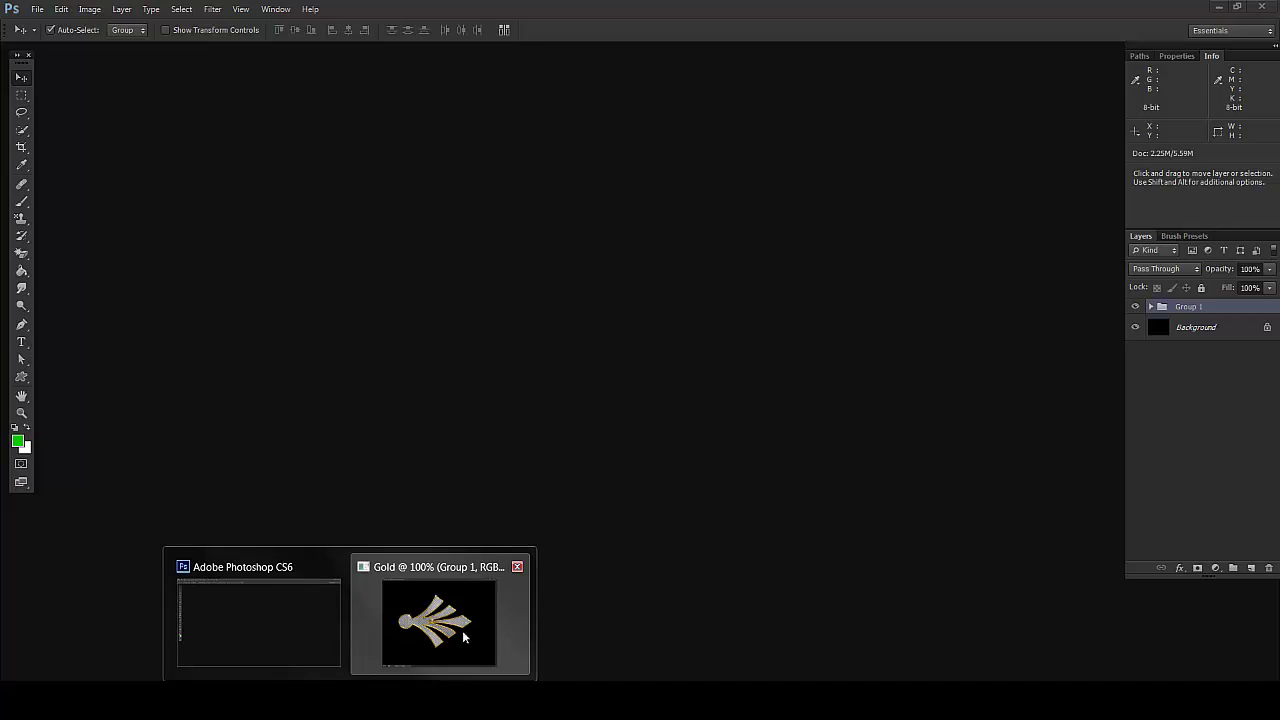
Bring up the finished gold-framed pendant example from the taskbar to review it
click(468, 616)
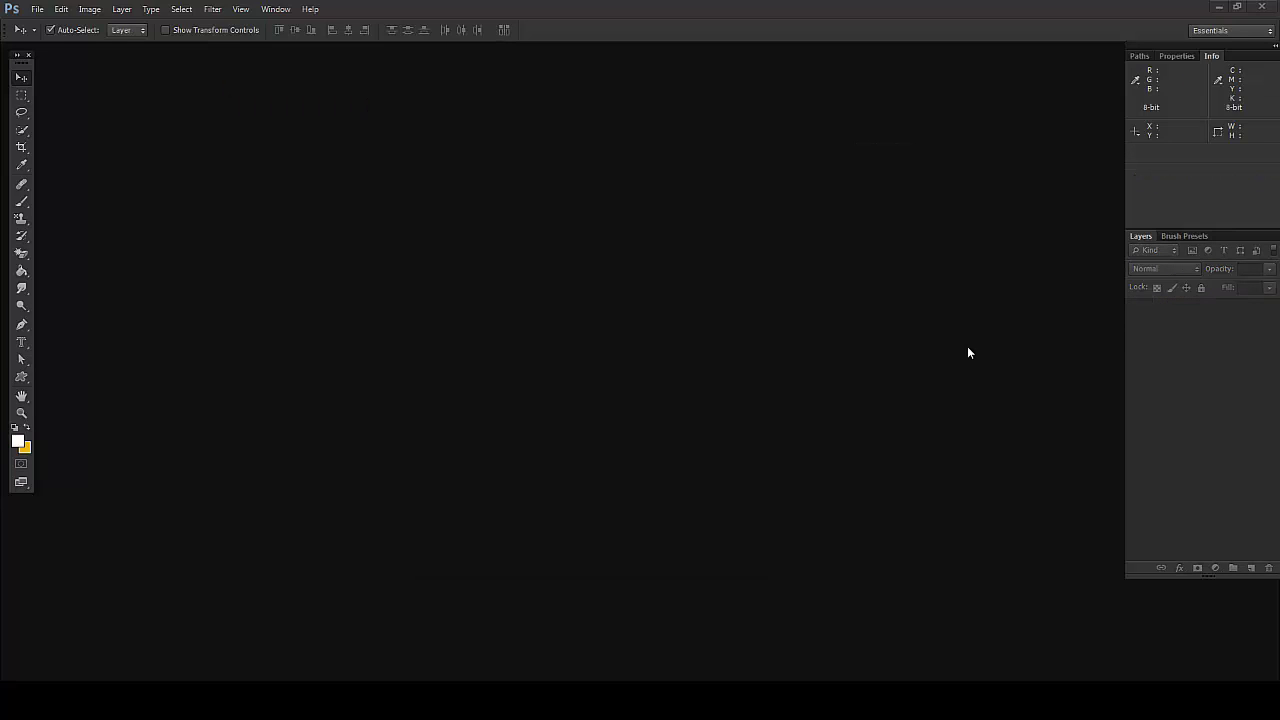
Create a new 1024 × 768 px Web-preset document named 'Gold'
click(37, 9)
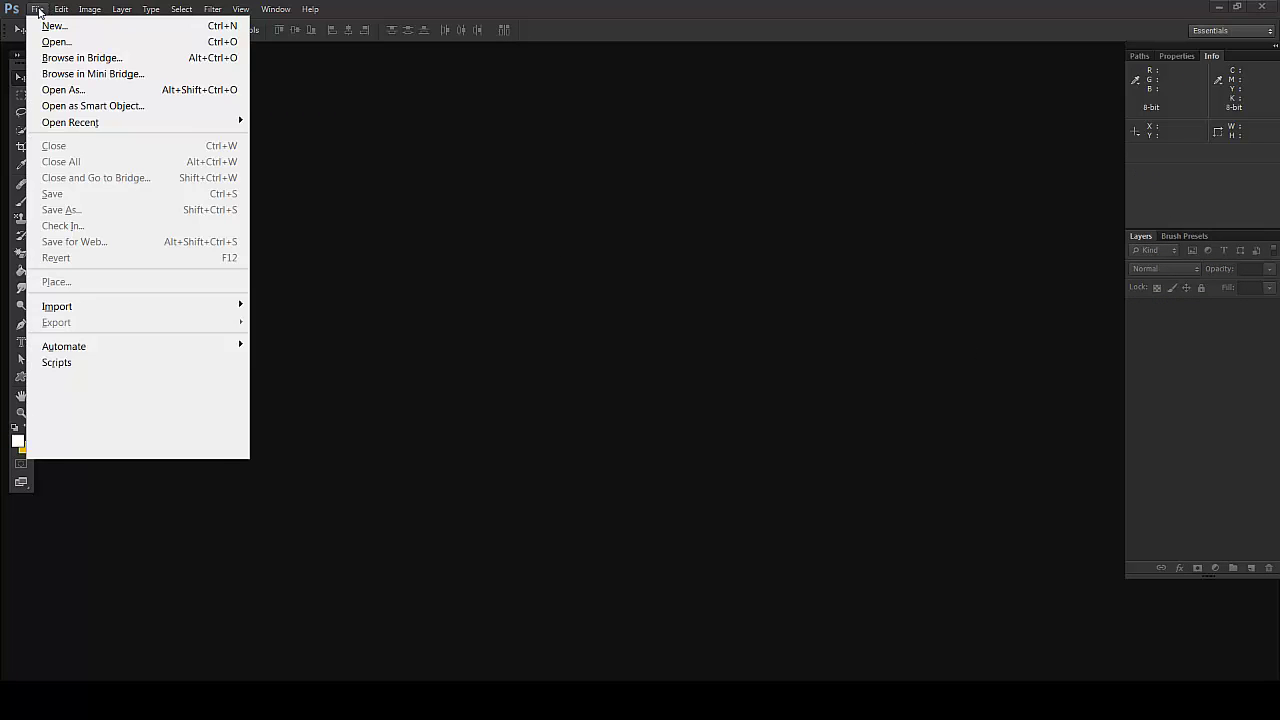
click(55, 22)
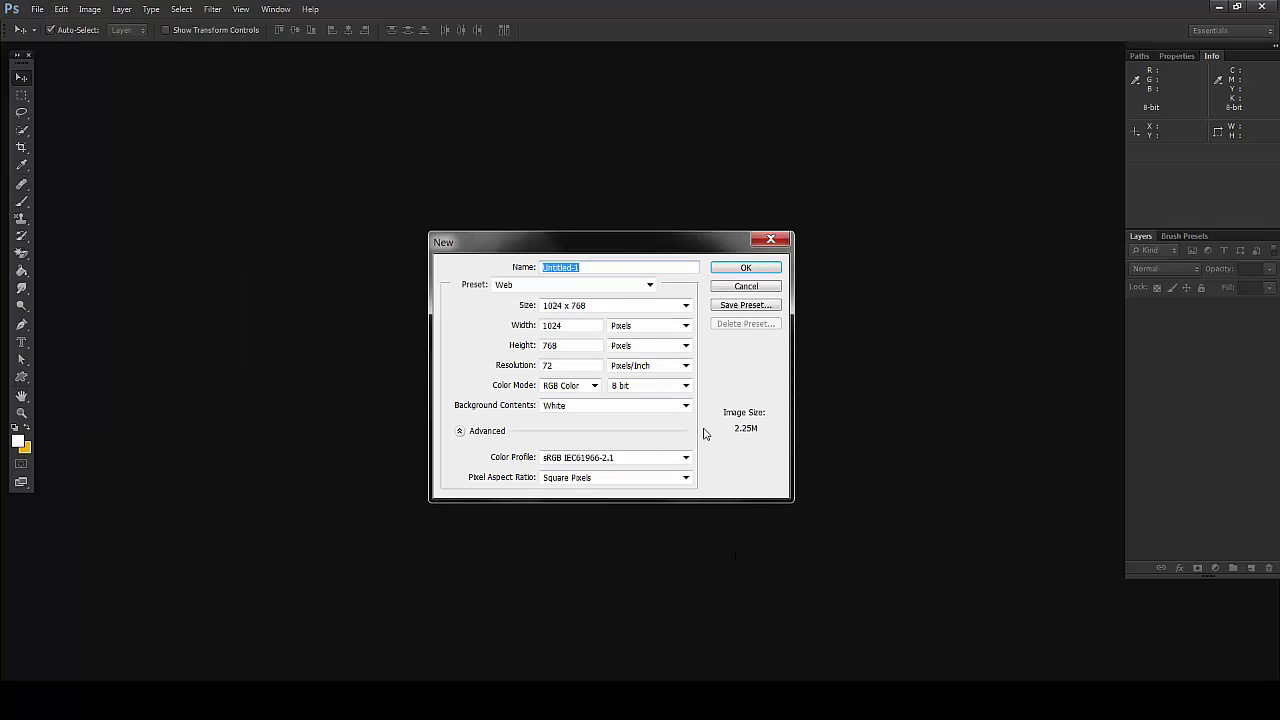
drag(617, 245, 707, 211)
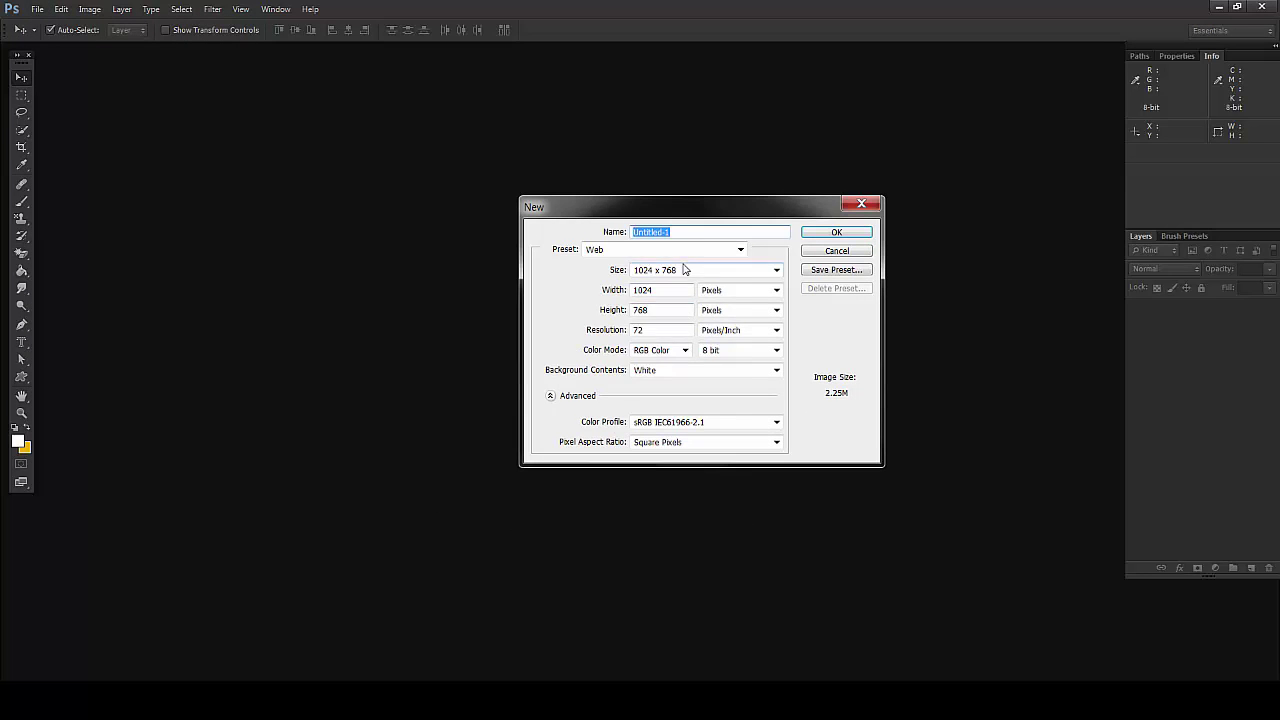
click(683, 252)
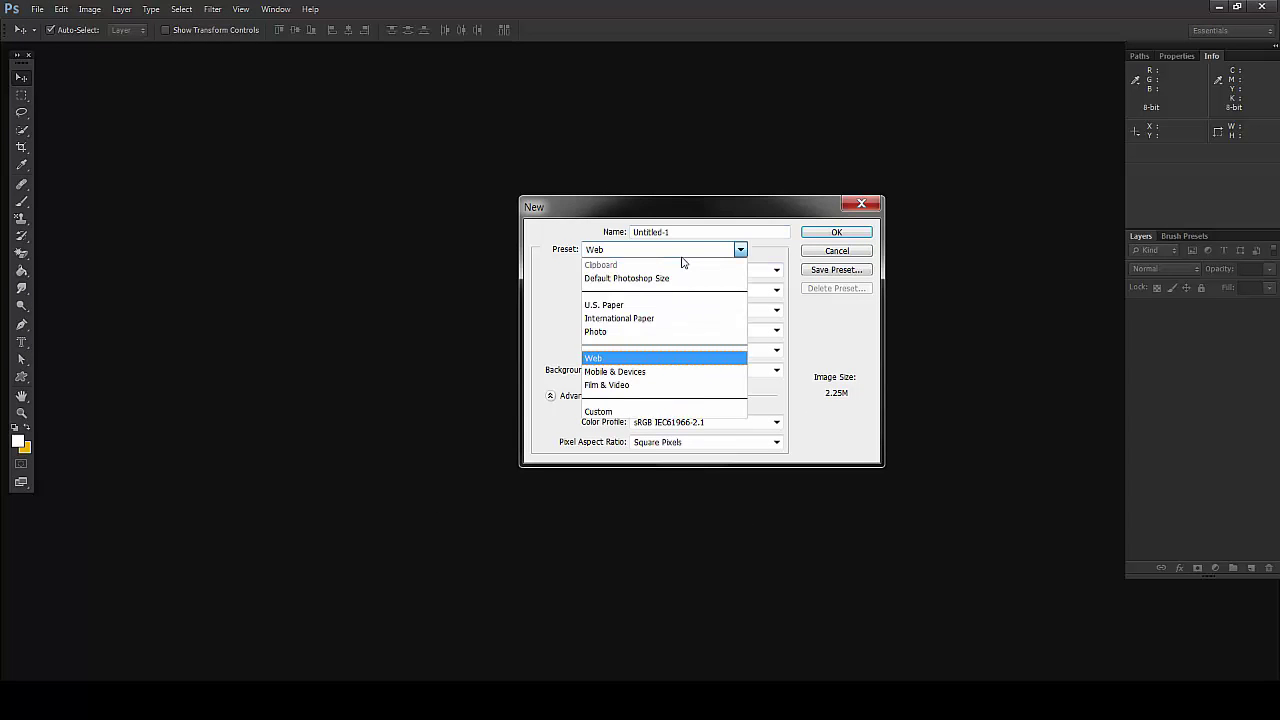
click(612, 358)
double_click(690, 234)
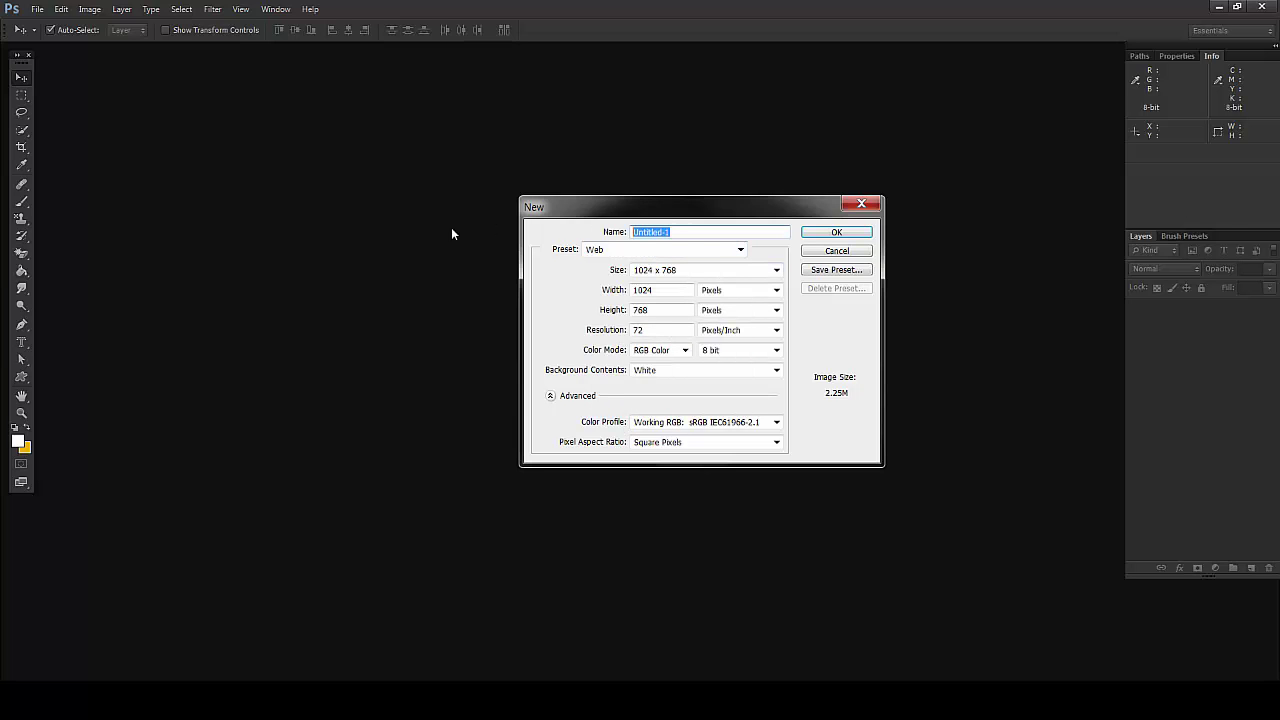
text(Gold)
click(834, 232)
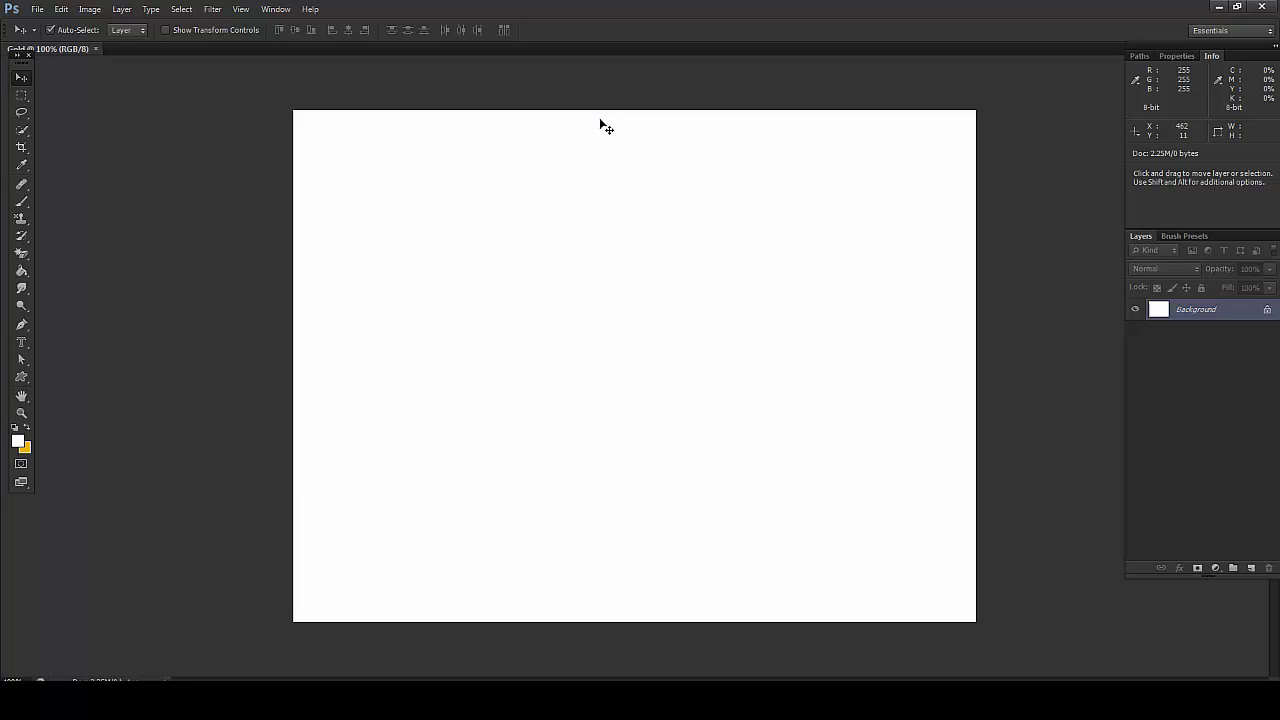
Reset colours to black and white and choose the Ornament 7 custom shape
click(15, 429)
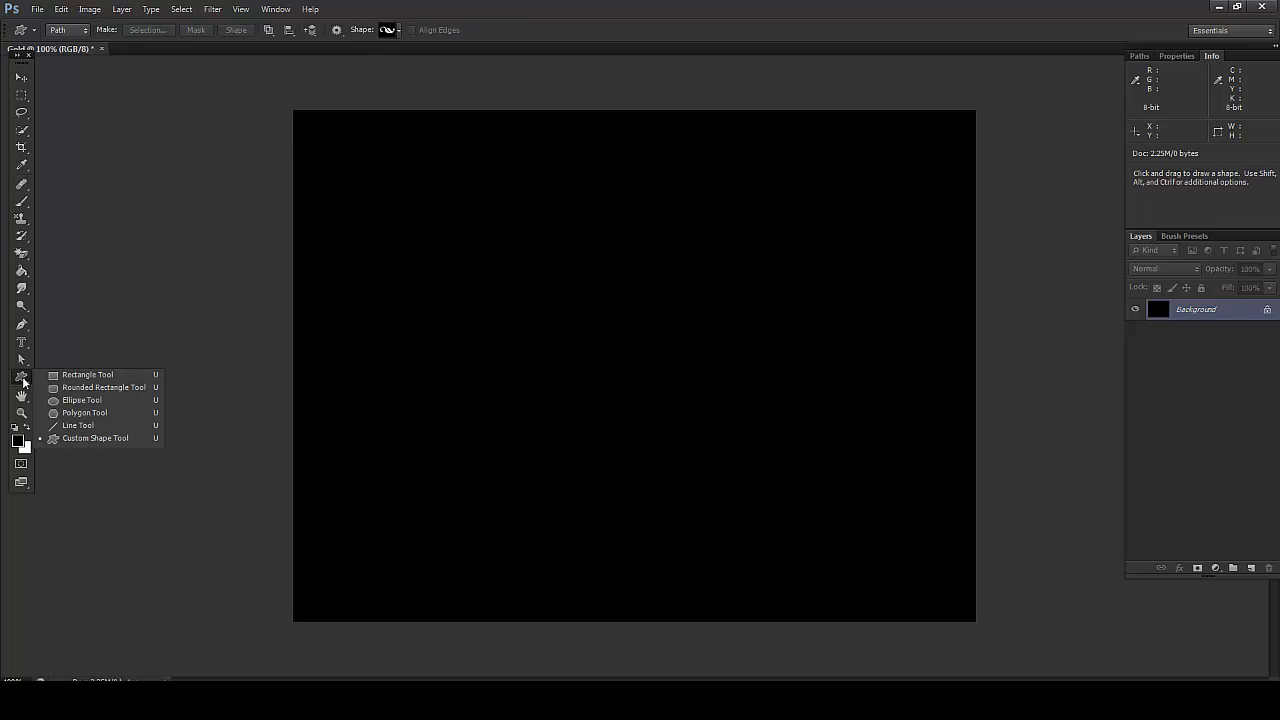
click(100, 439)
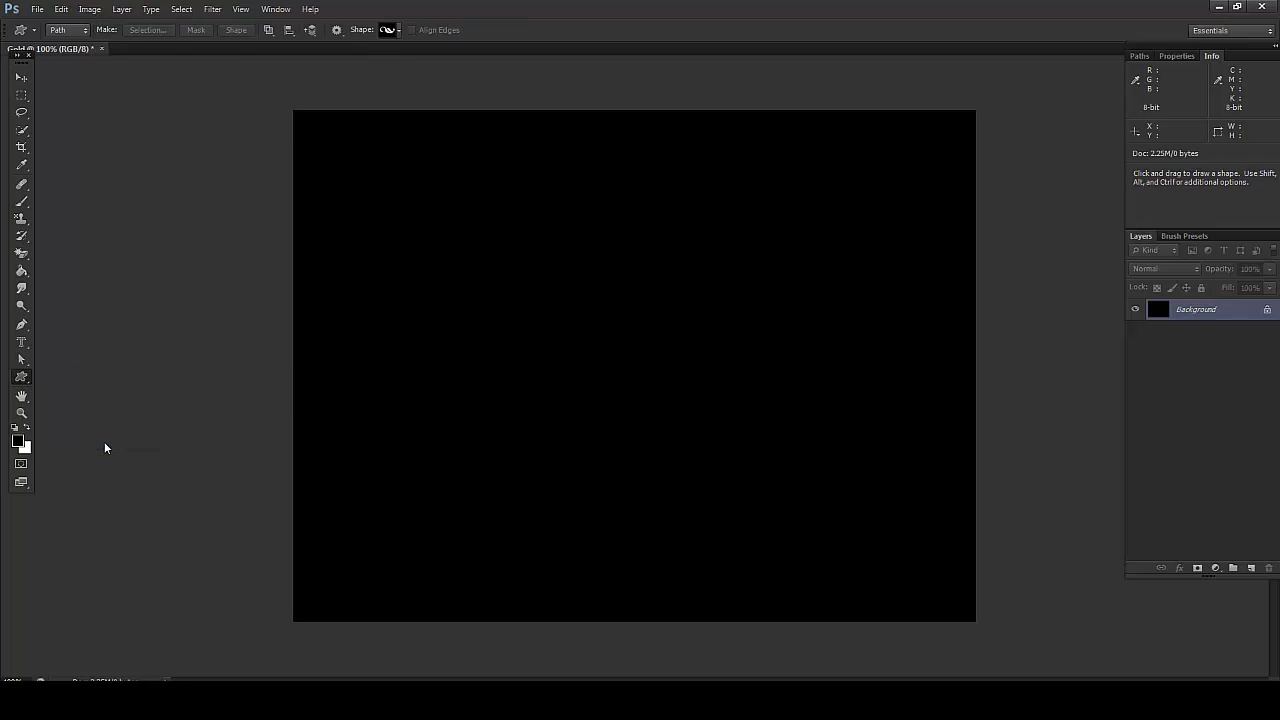
click(400, 32)
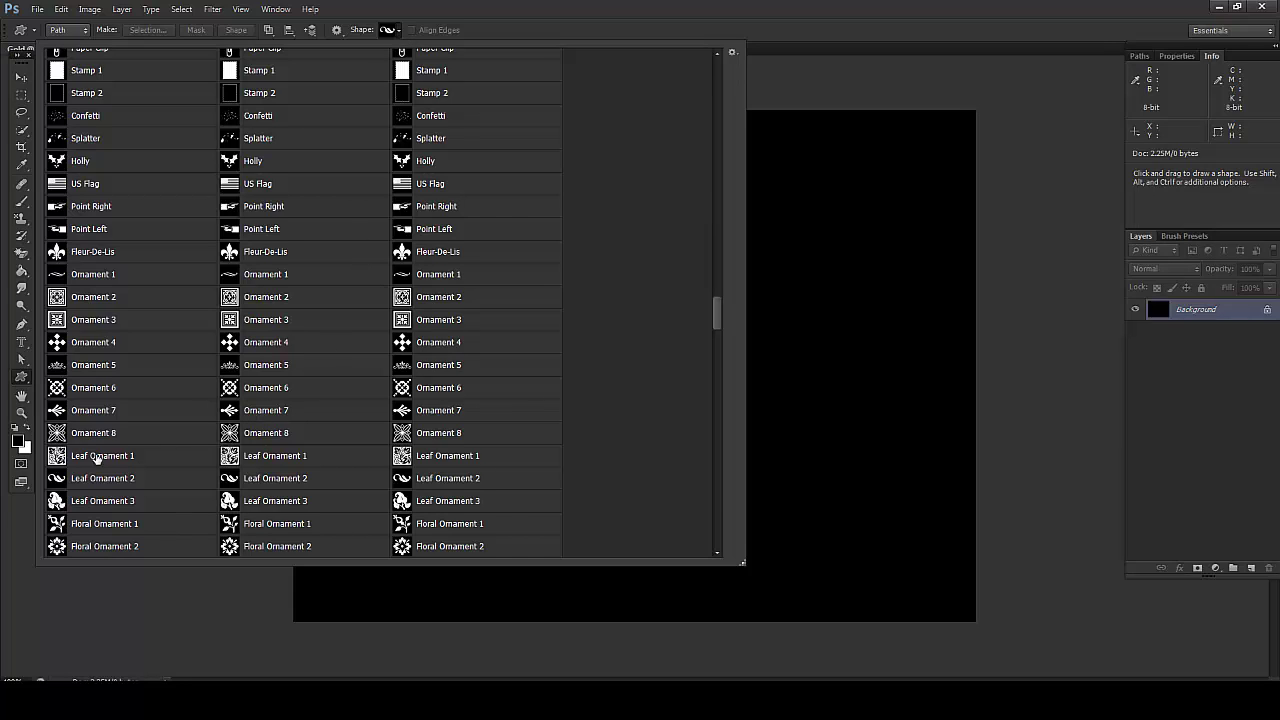
click(90, 412)
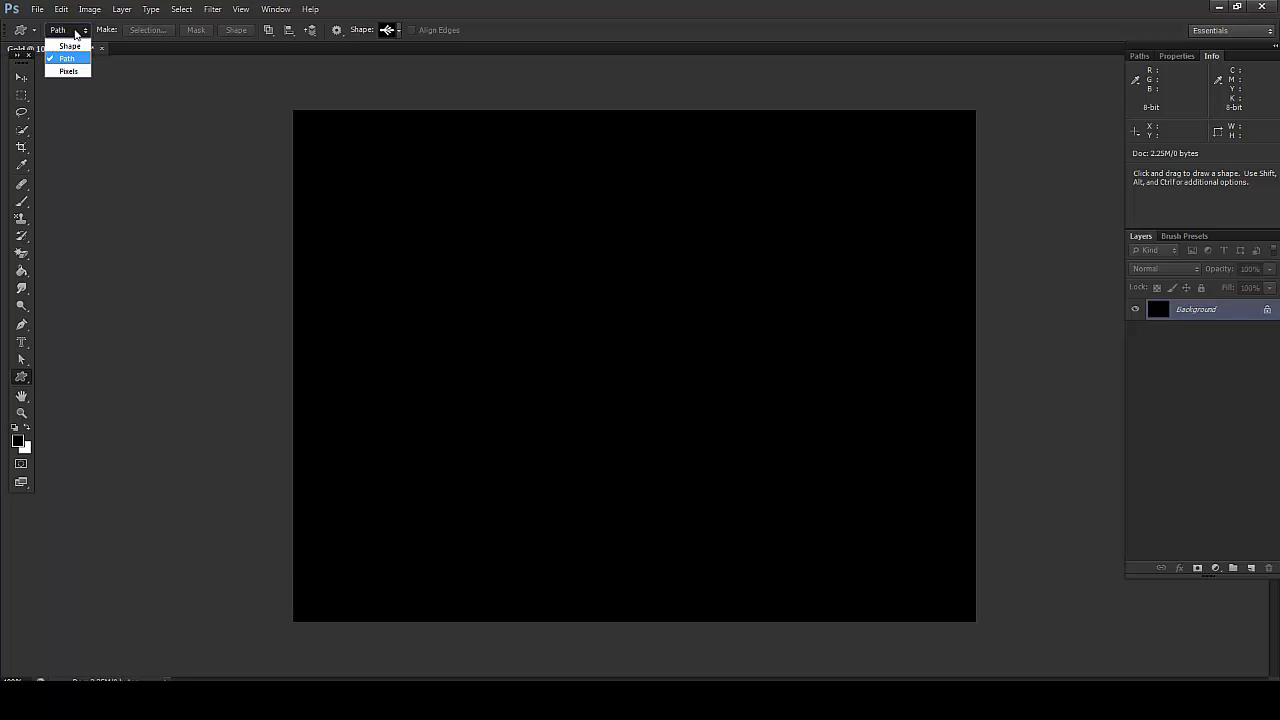
Set the custom shape drawing mode to Path
click(82, 46)
click(76, 30)
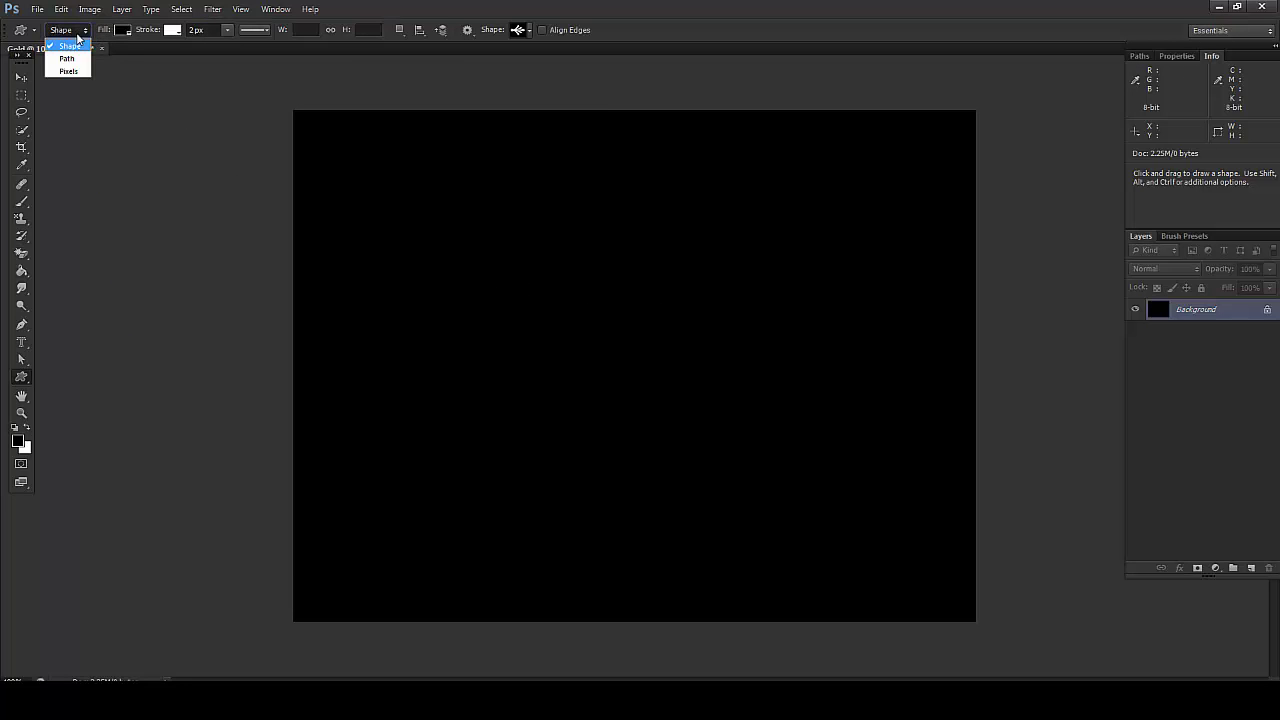
click(70, 71)
click(71, 31)
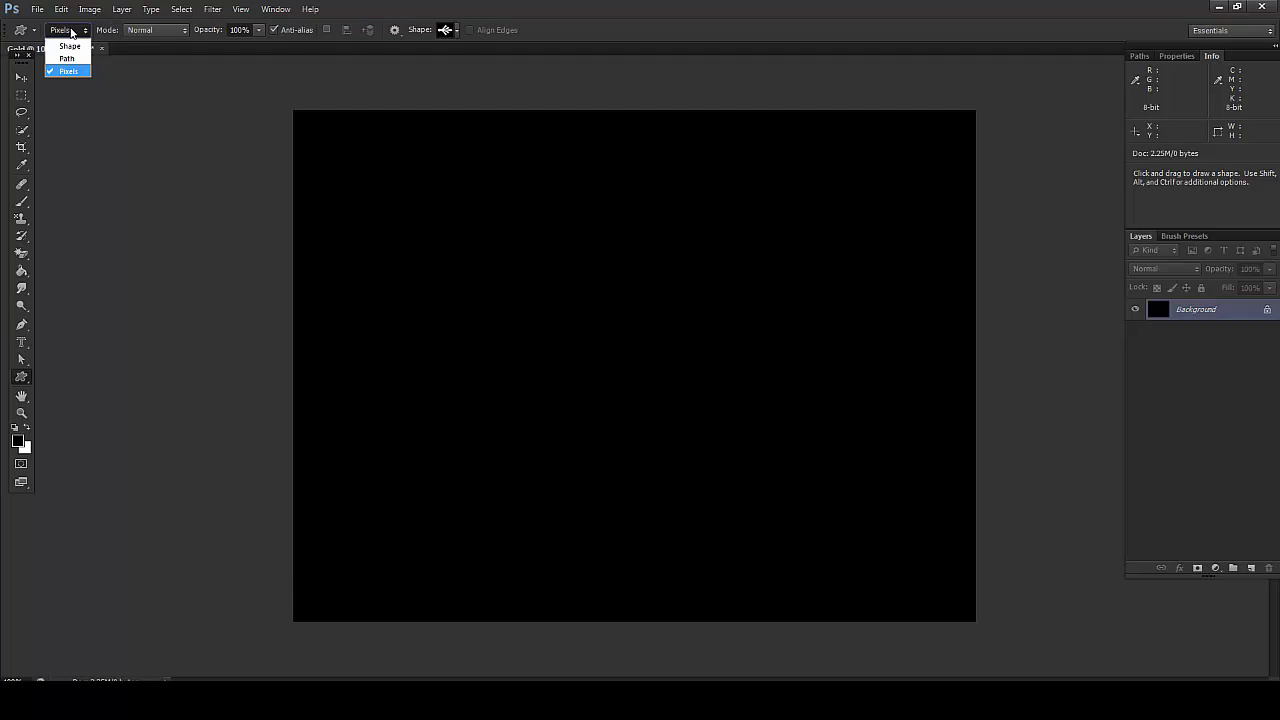
click(66, 58)
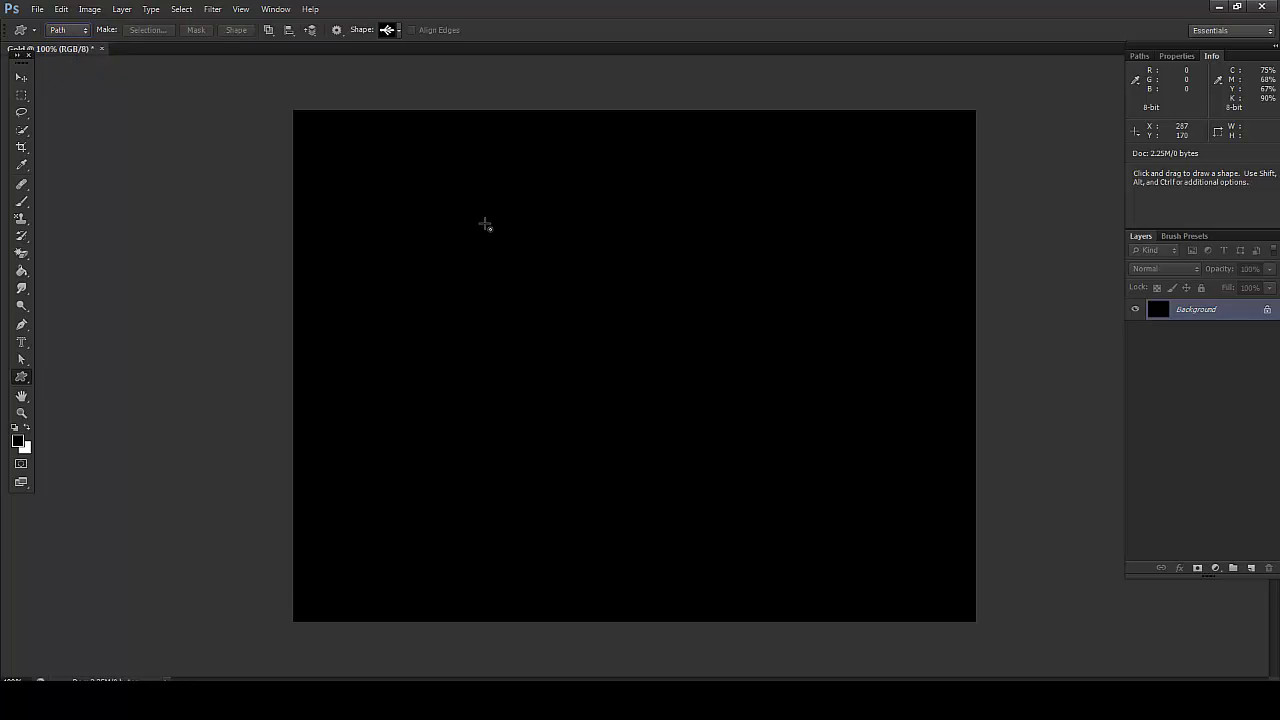
Drag the Ornament 7 path across the black canvas and convert it into a selection
drag(394, 200, 860, 514)
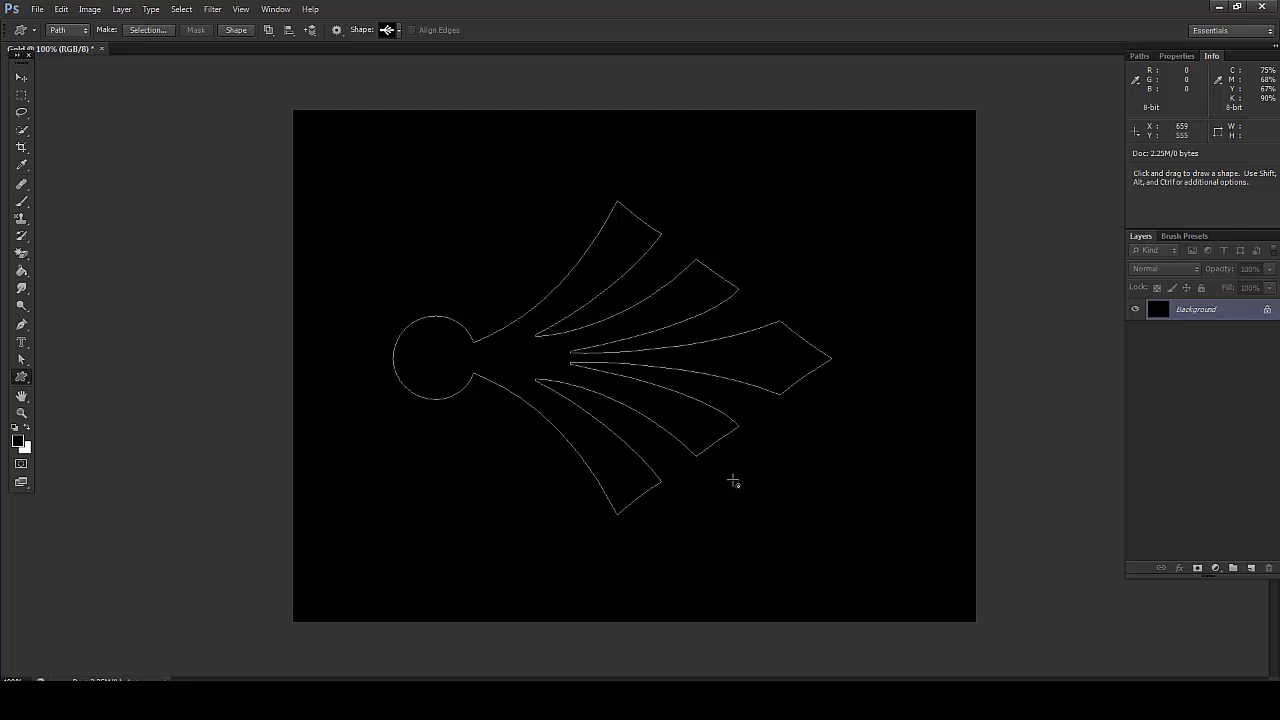
key(p)
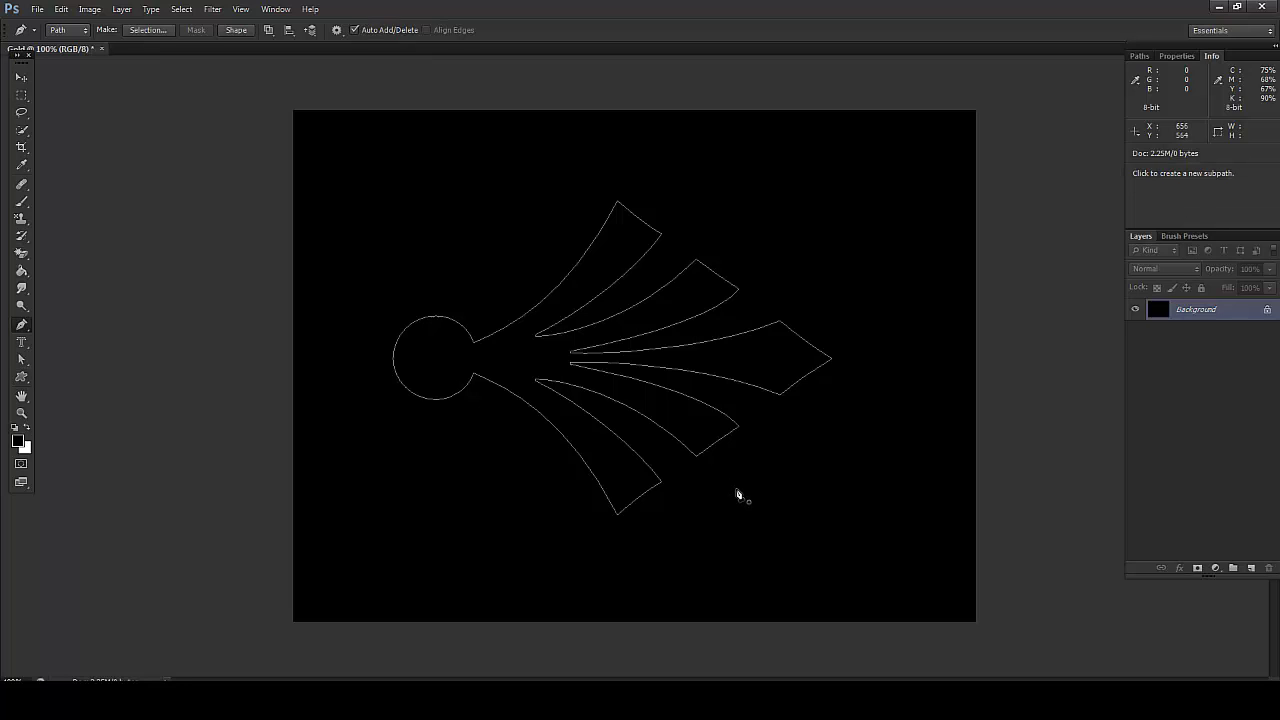
right_click(766, 368)
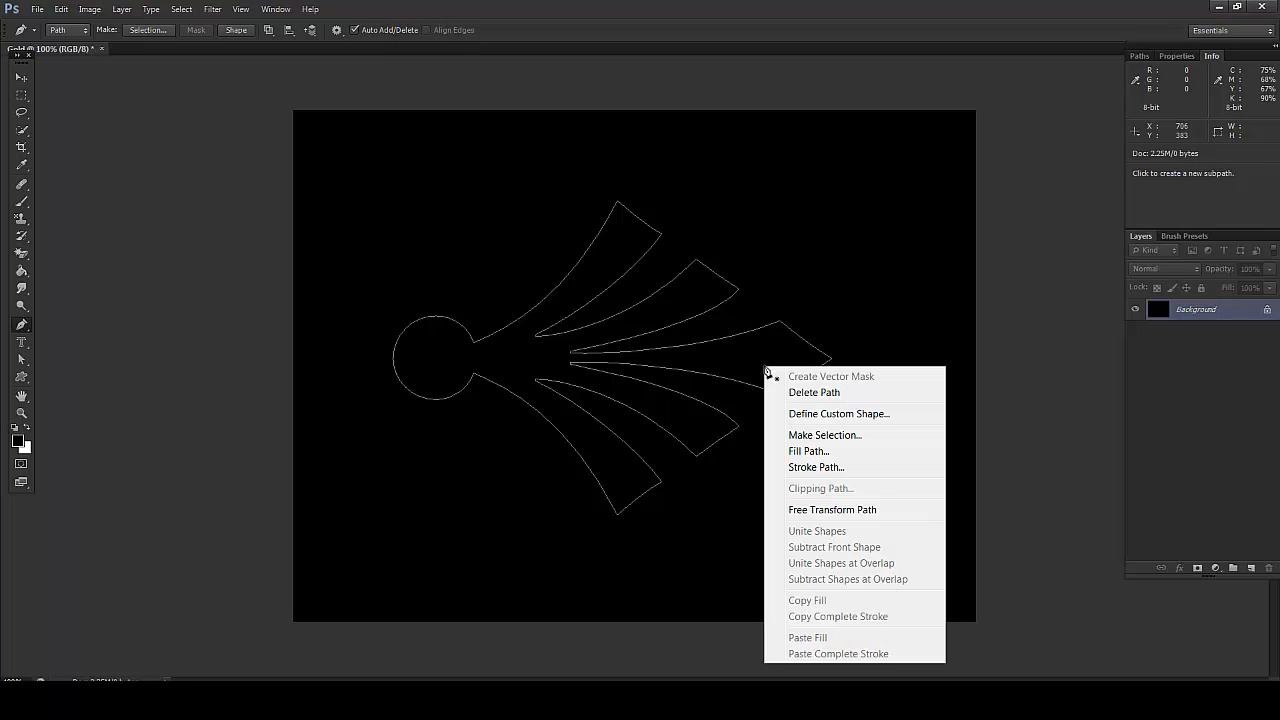
click(825, 437)
click(703, 212)
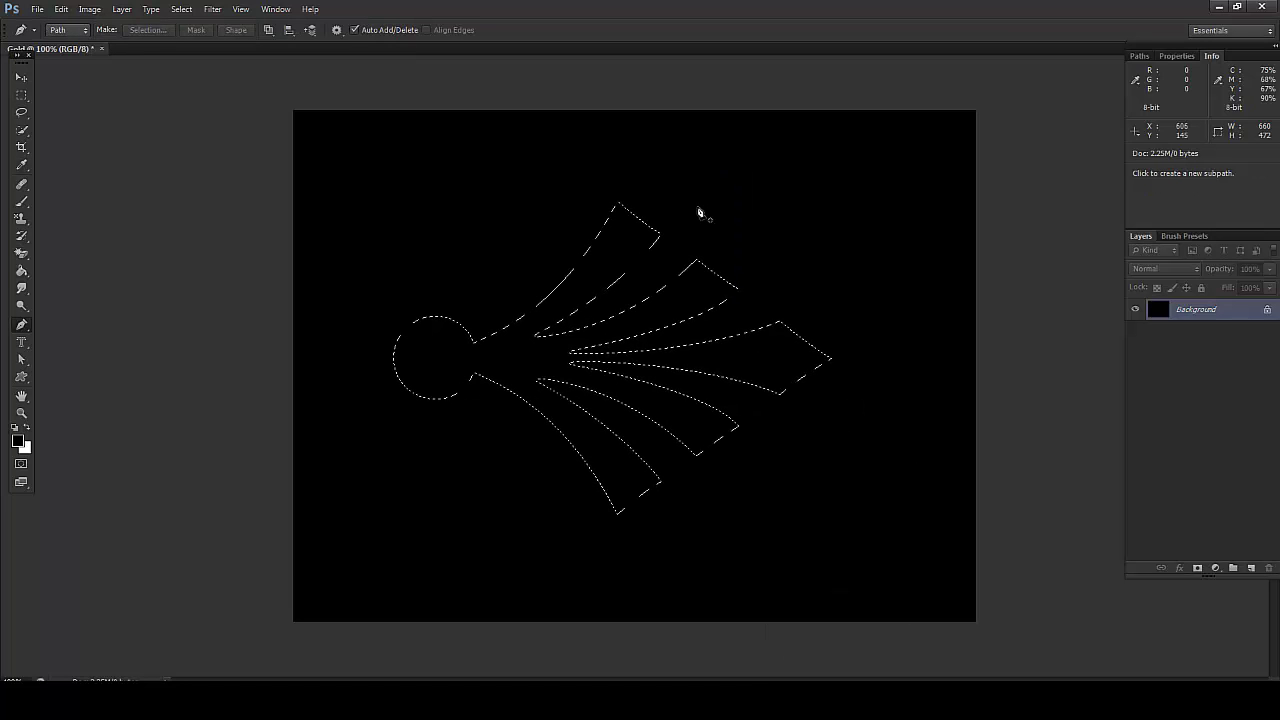
On a new Layer 1, render Clouds into the selection, rerunning it three times for a darker texture
click(1253, 568)
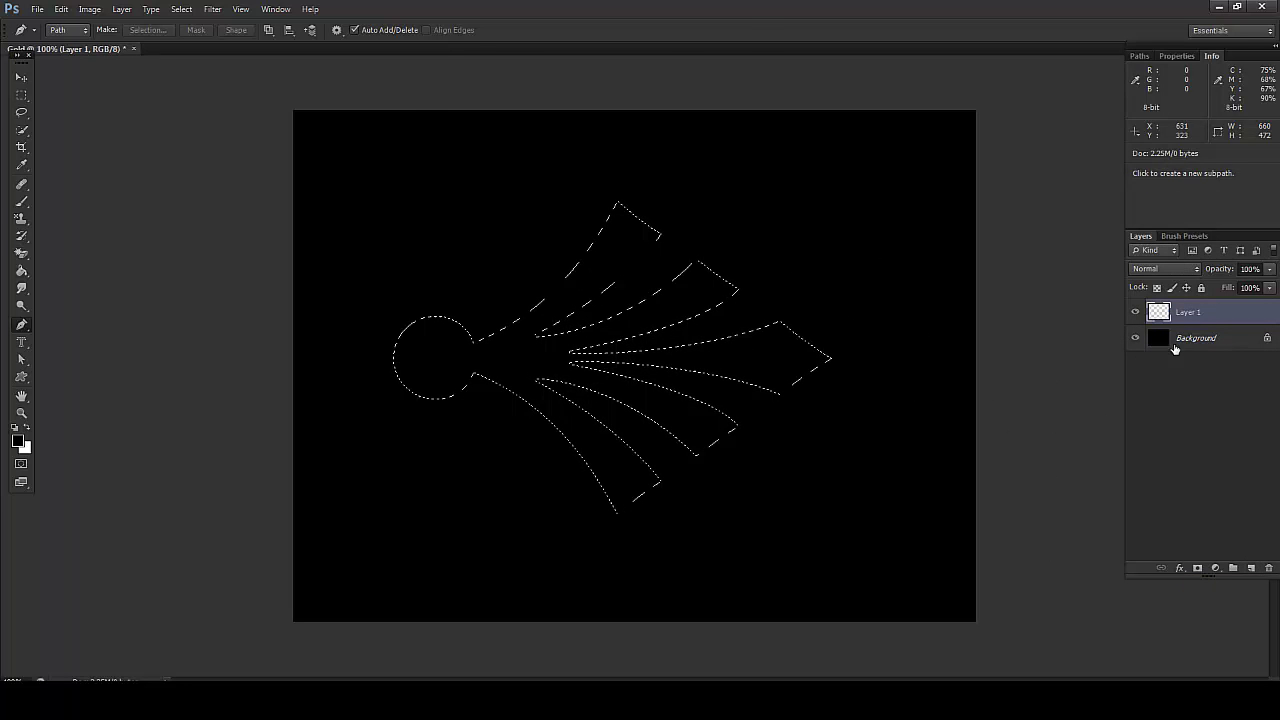
click(212, 9)
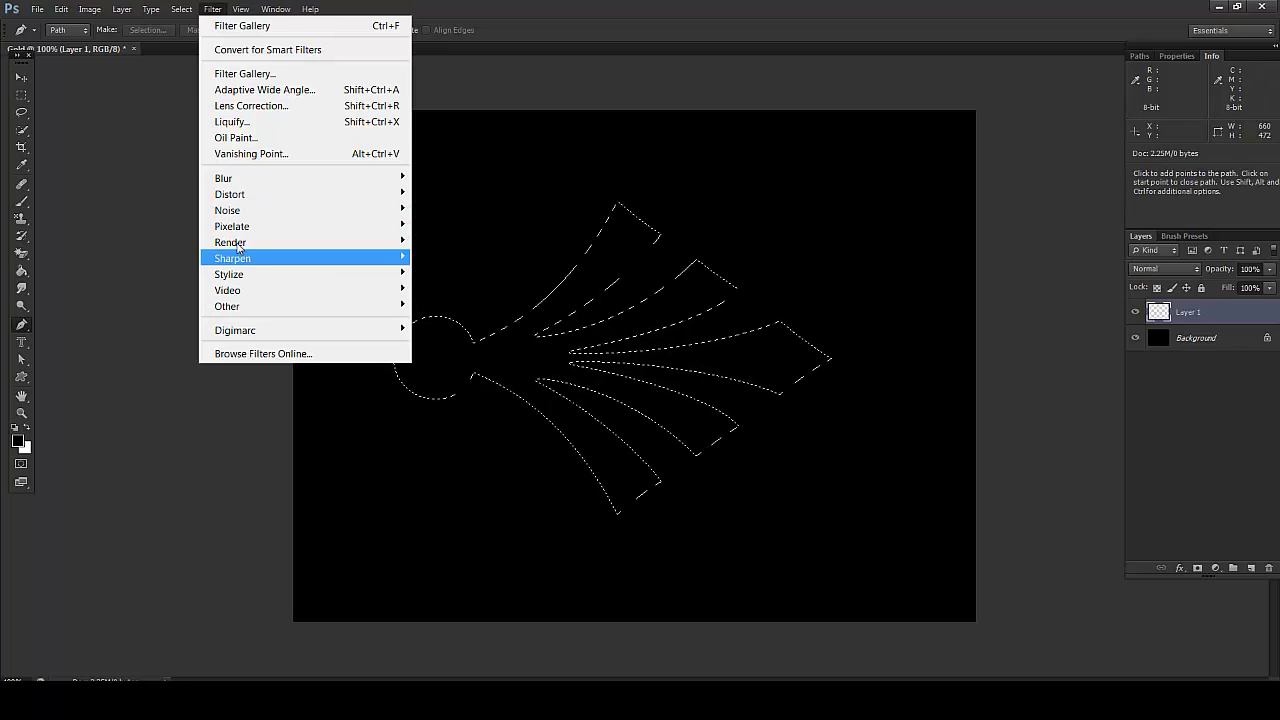
mouse_move(235, 242)
click(438, 241)
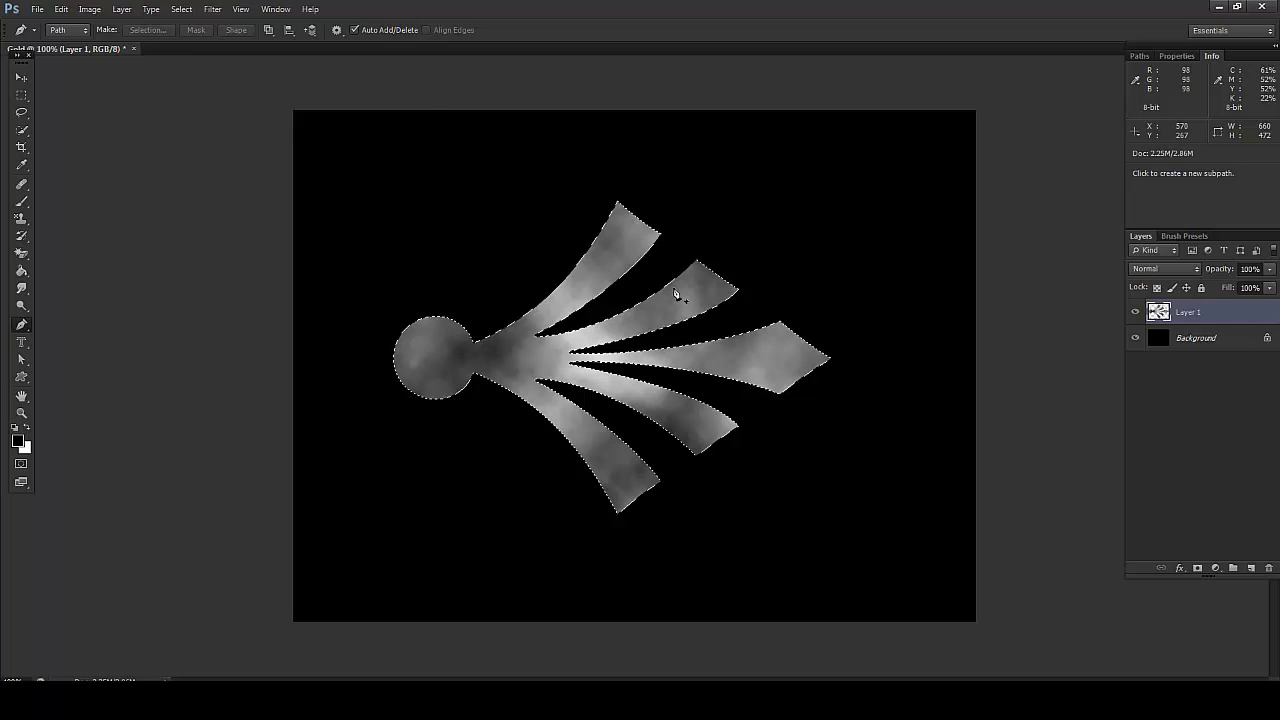
key(ctrl+f)
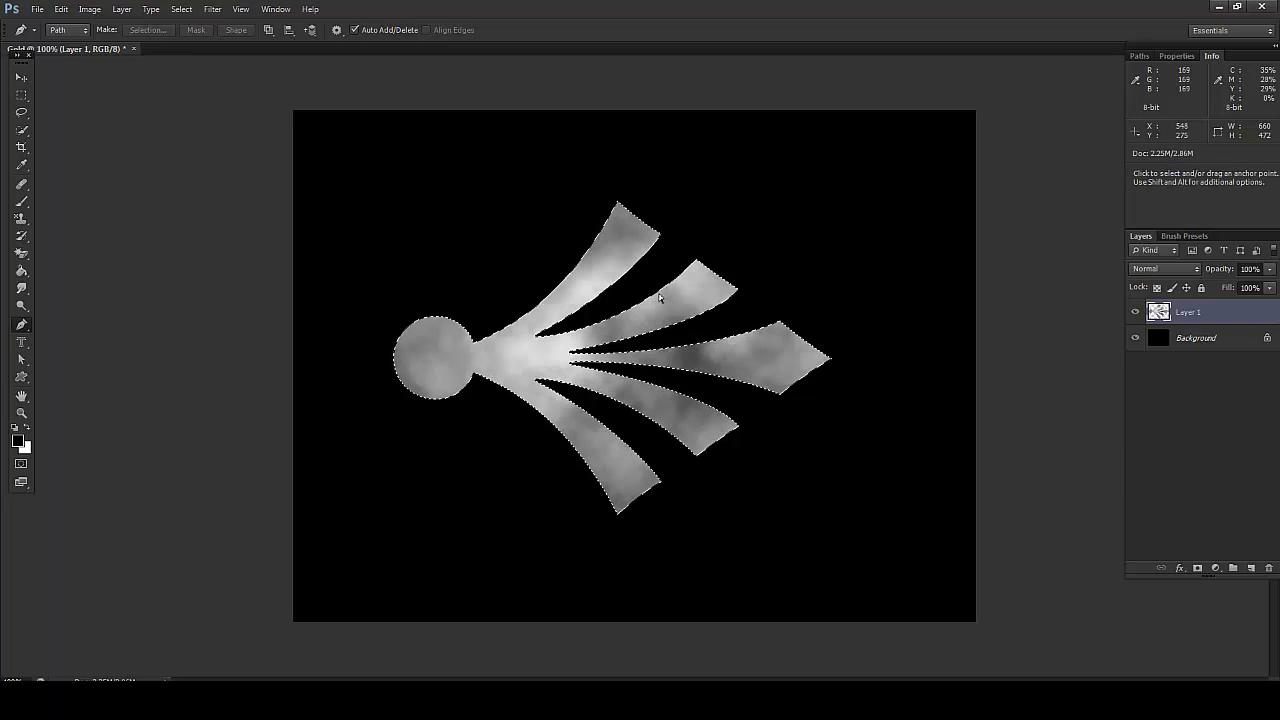
key(ctrl+f)
key(ctrl+f)
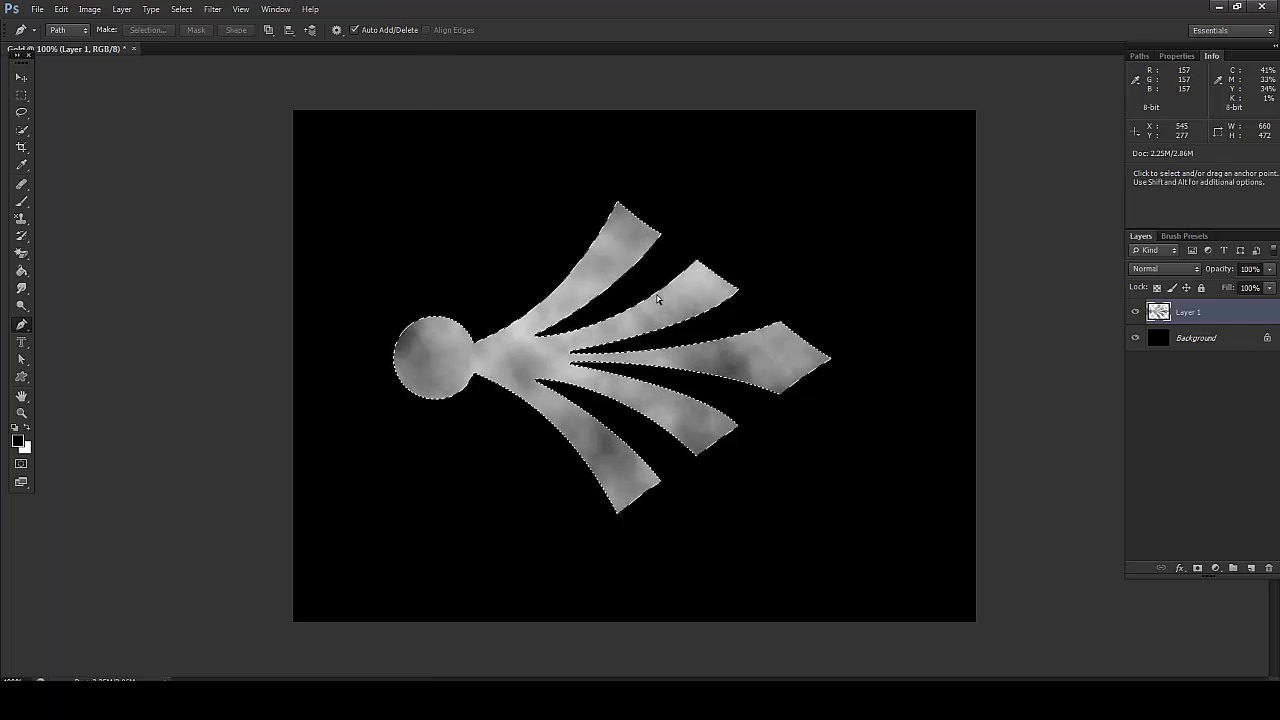
key(ctrl+f)
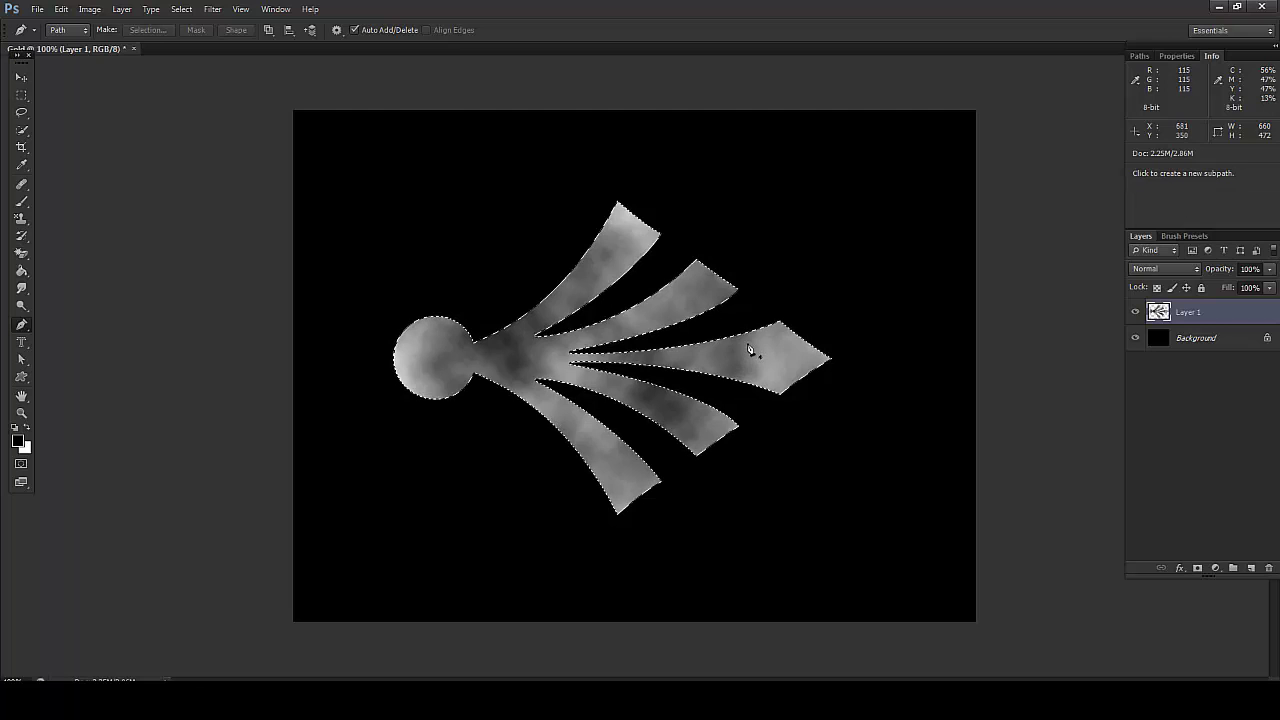
Apply the Glass distort filter with Tiny Lens texture, higher smoothness and larger scaling
click(212, 9)
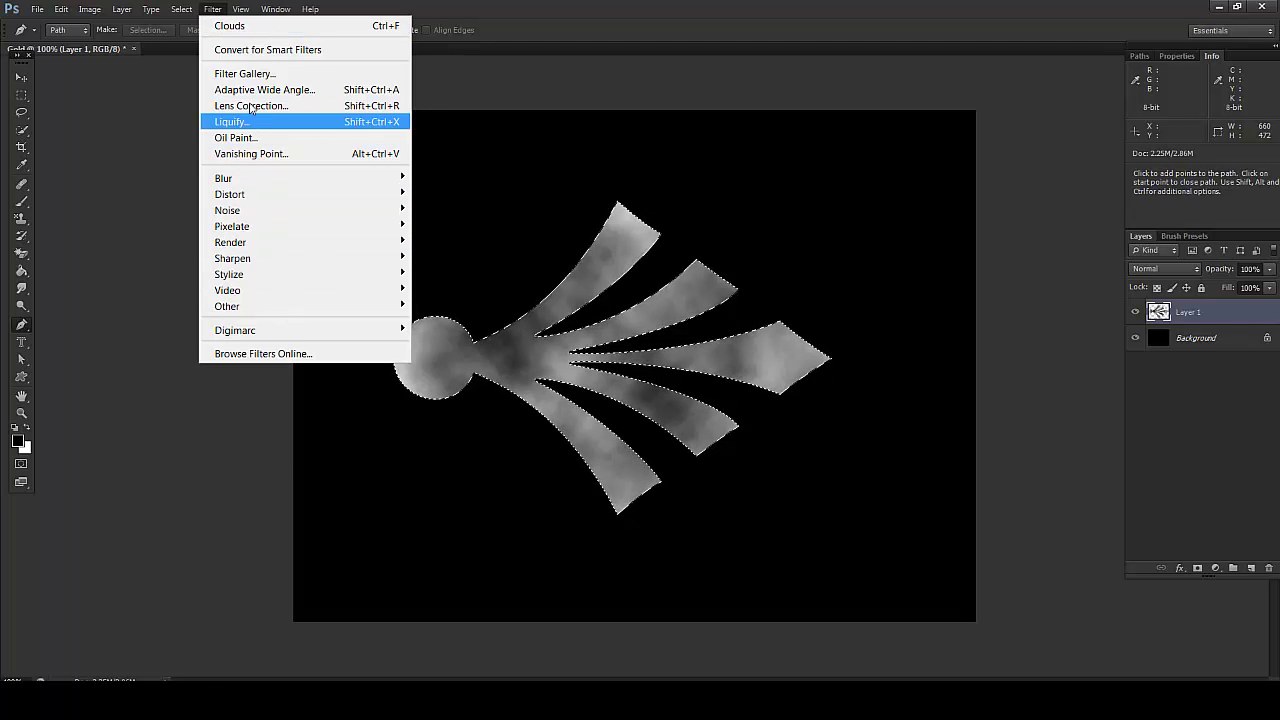
click(245, 74)
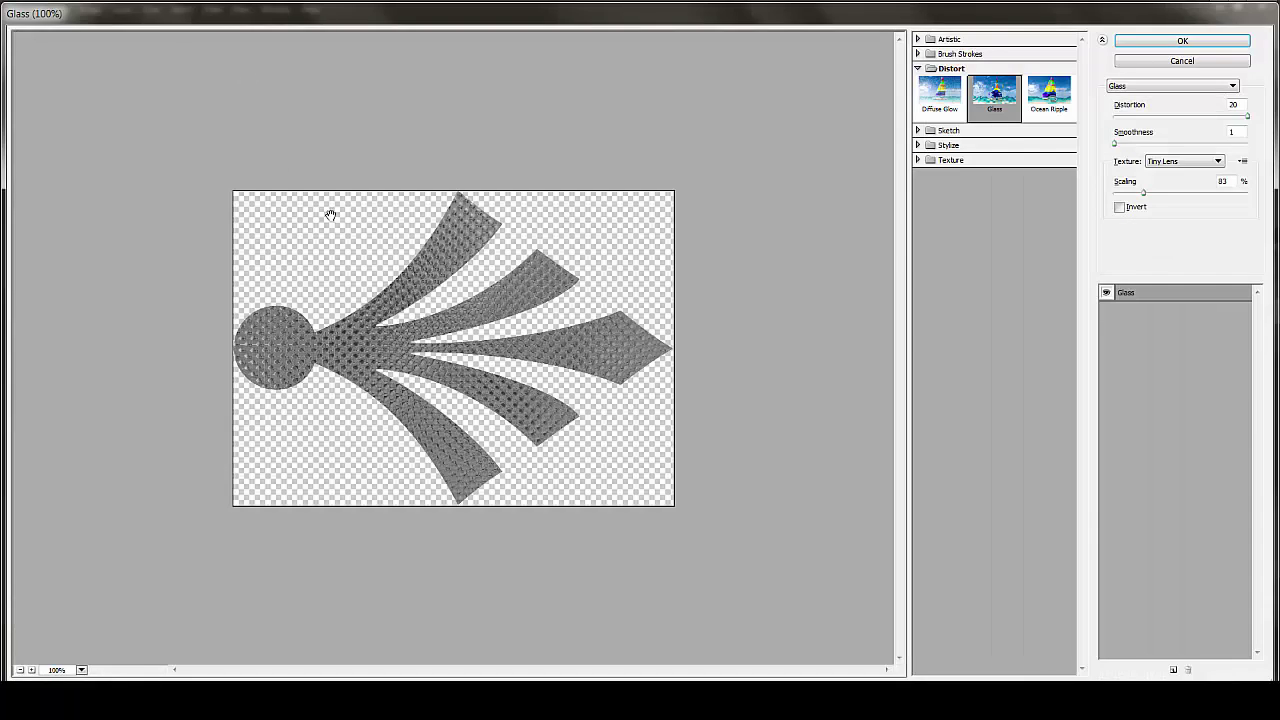
click(1143, 88)
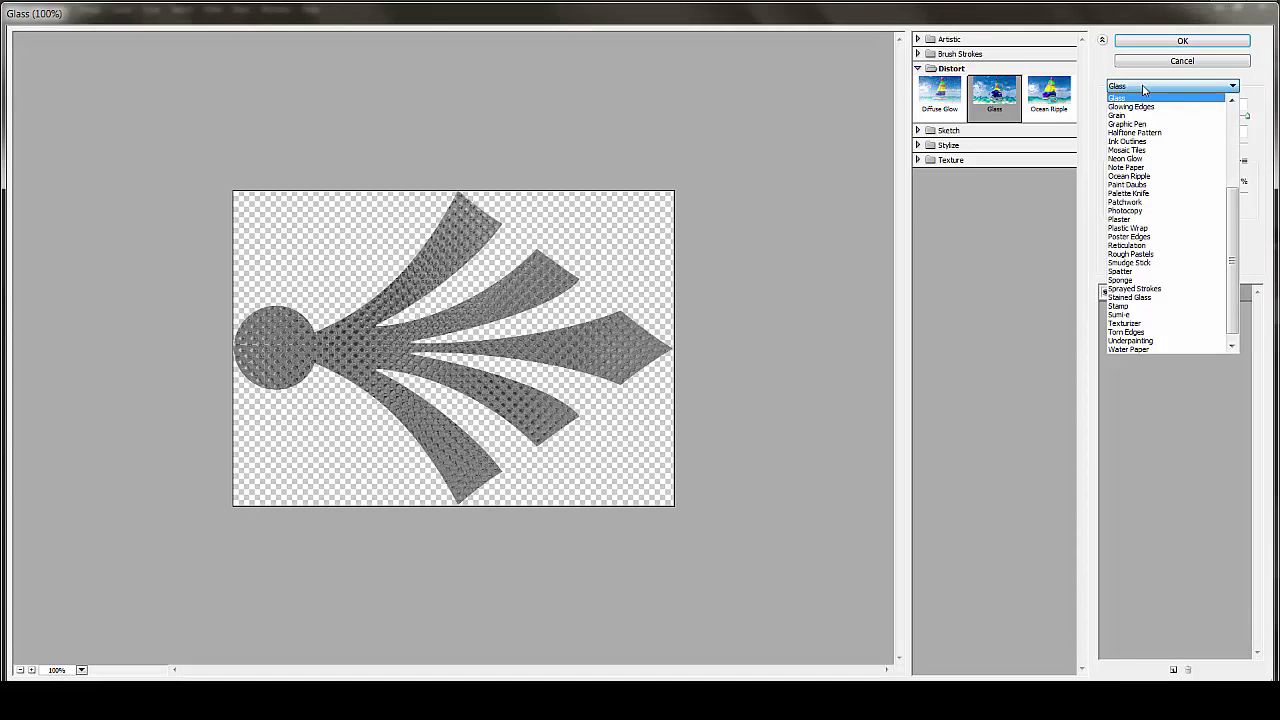
click(1143, 89)
click(1128, 105)
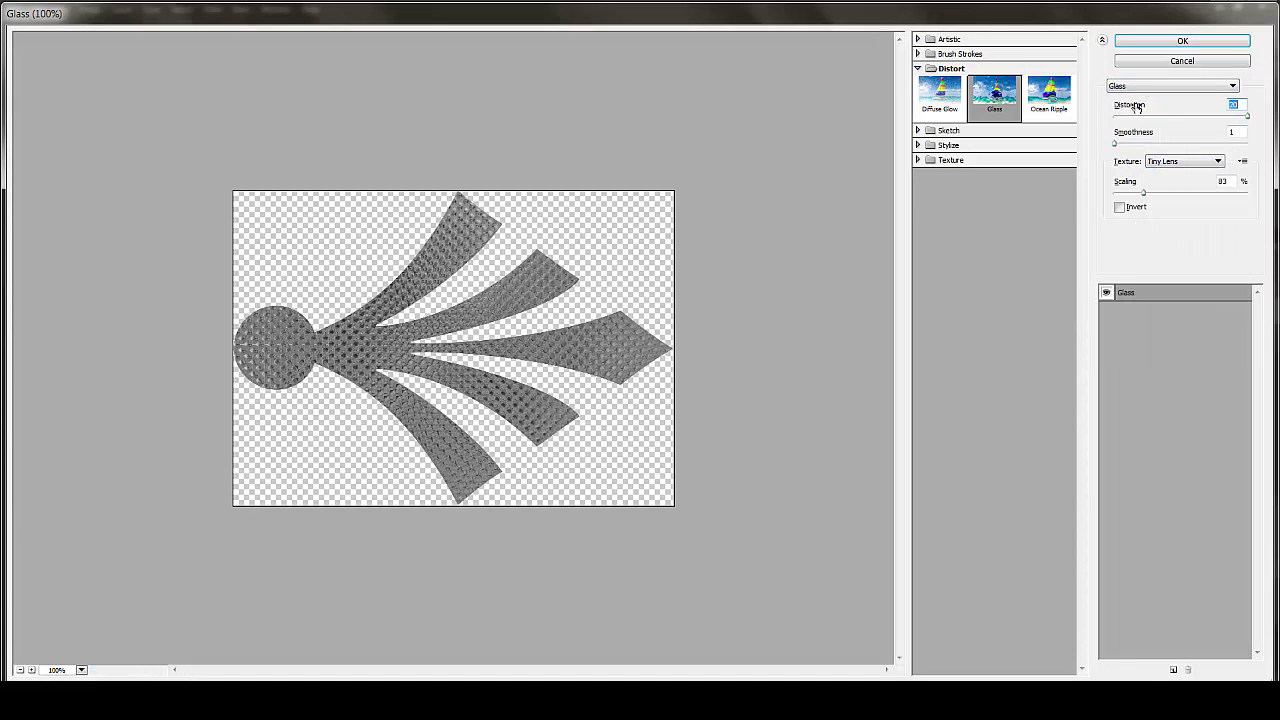
mouse_move(1137, 133)
mouse_down()
mouse_move(1159, 133)
mouse_move(1124, 134)
mouse_up()
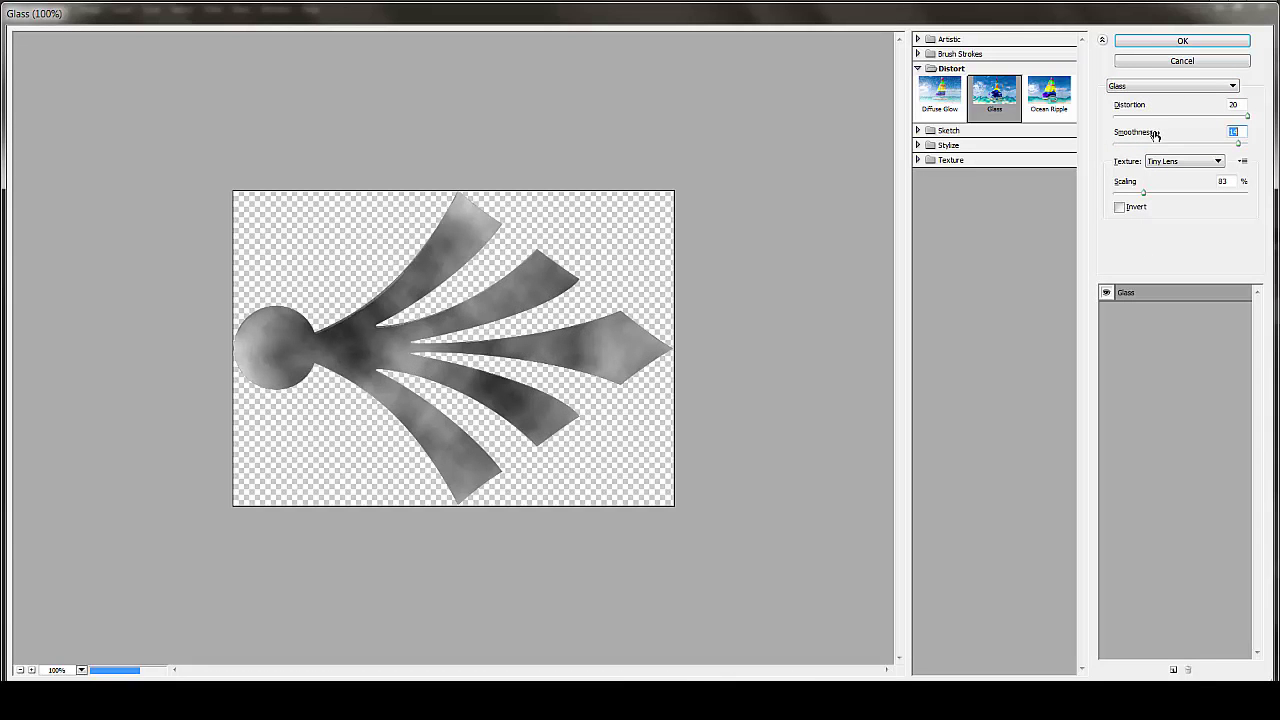
click(1126, 182)
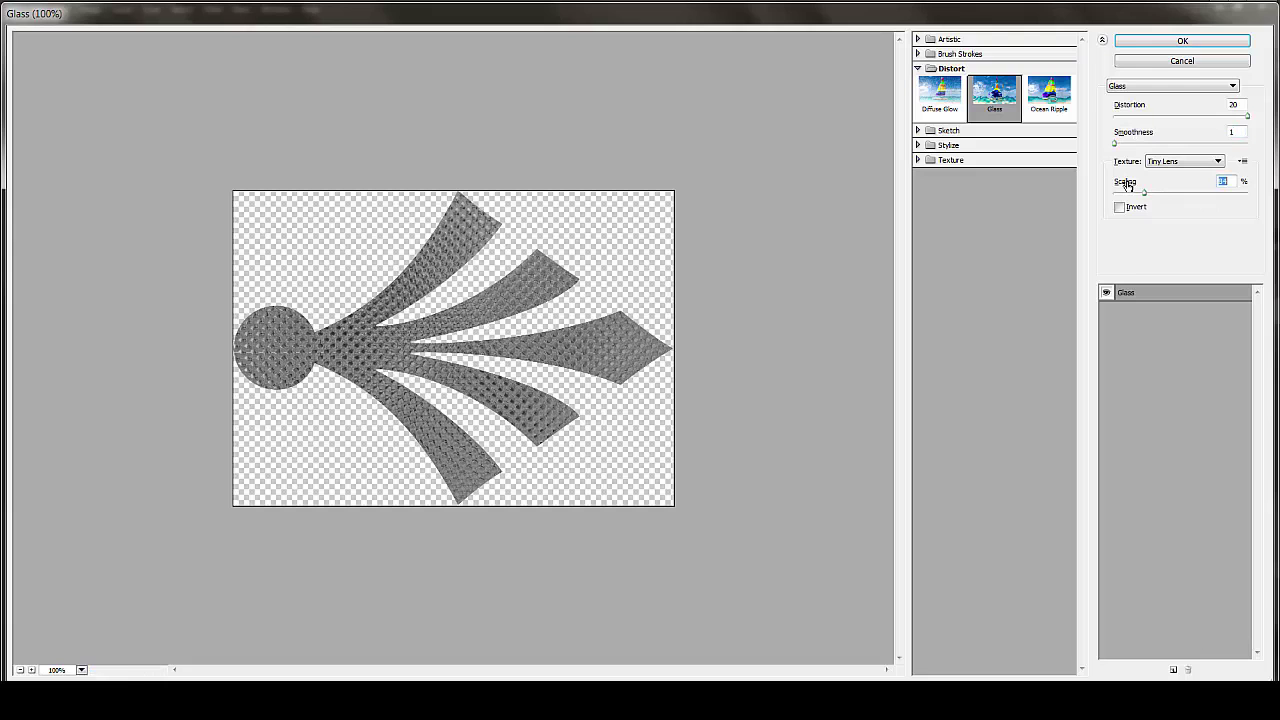
drag(1147, 195, 1160, 206)
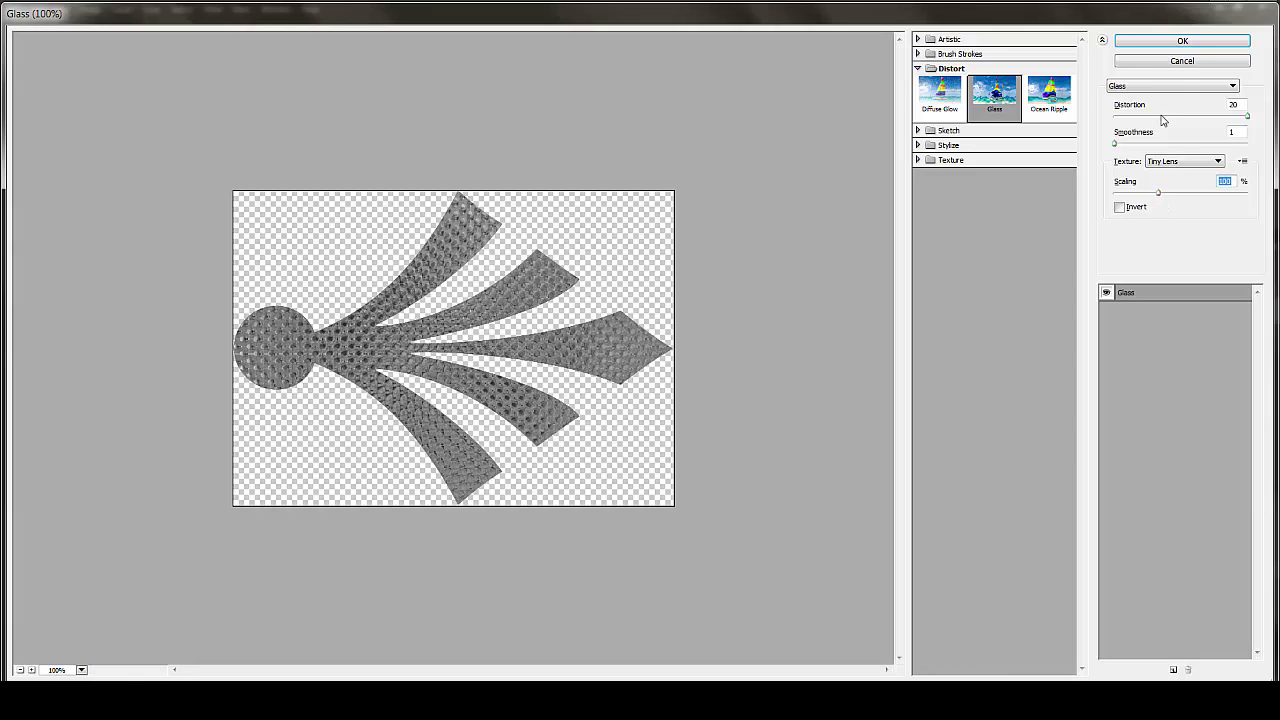
click(1172, 41)
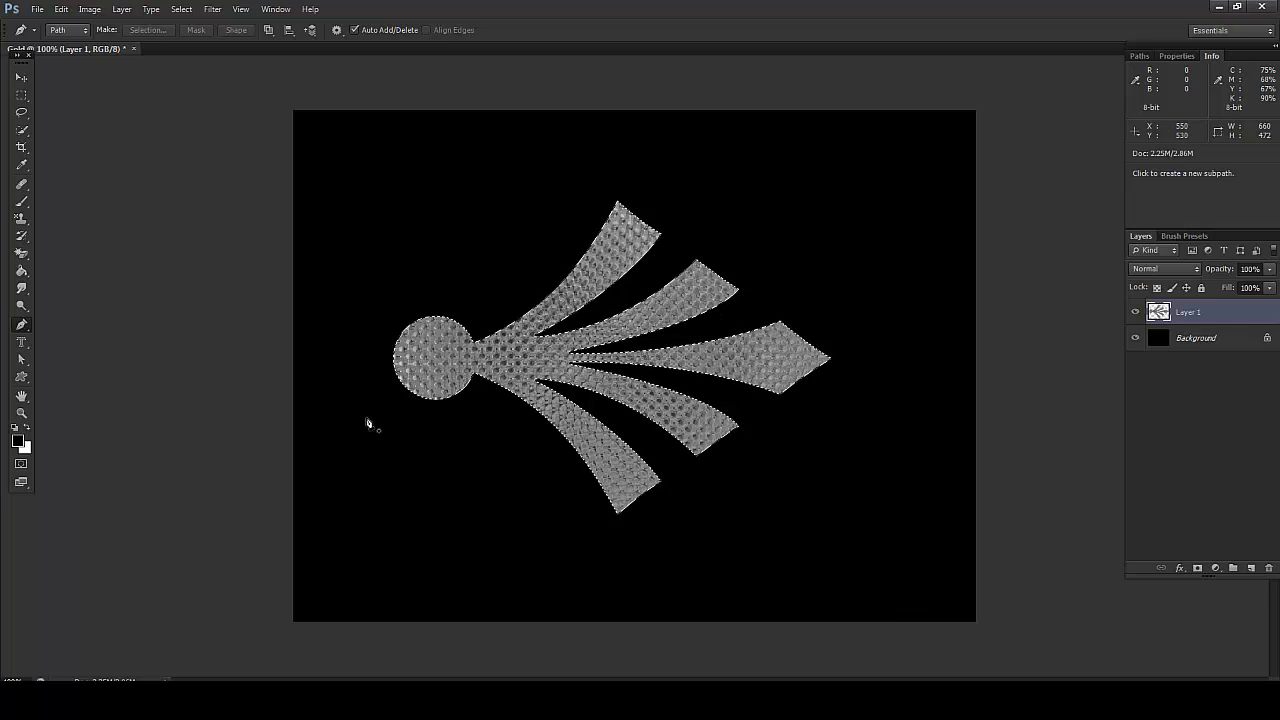
Dodge the upper arms of the ornament with Midtones at 35% exposure
click(22, 307)
drag(22, 307, 91, 303)
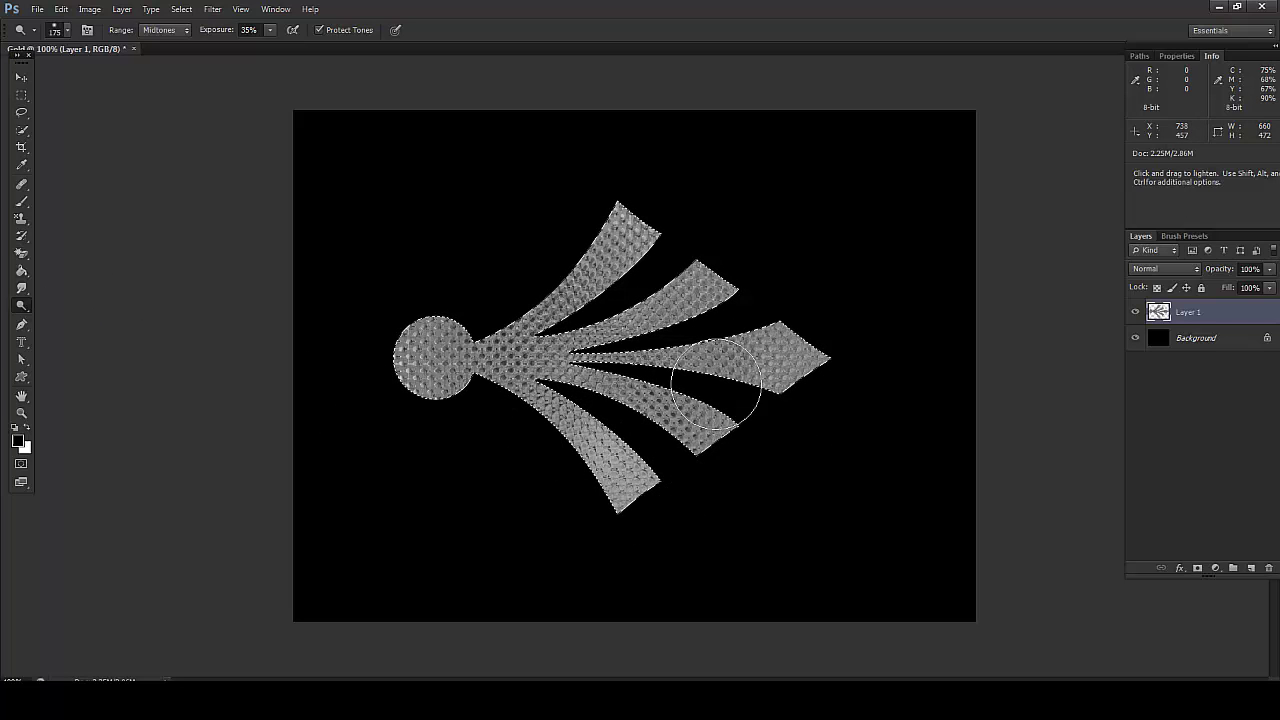
mouse_move(716, 381)
mouse_down()
mouse_move(790, 300)
mouse_move(731, 229)
mouse_move(650, 190)
mouse_move(578, 309)
mouse_move(592, 263)
mouse_move(420, 334)
mouse_move(486, 420)
mouse_move(757, 371)
mouse_move(757, 400)
mouse_up()
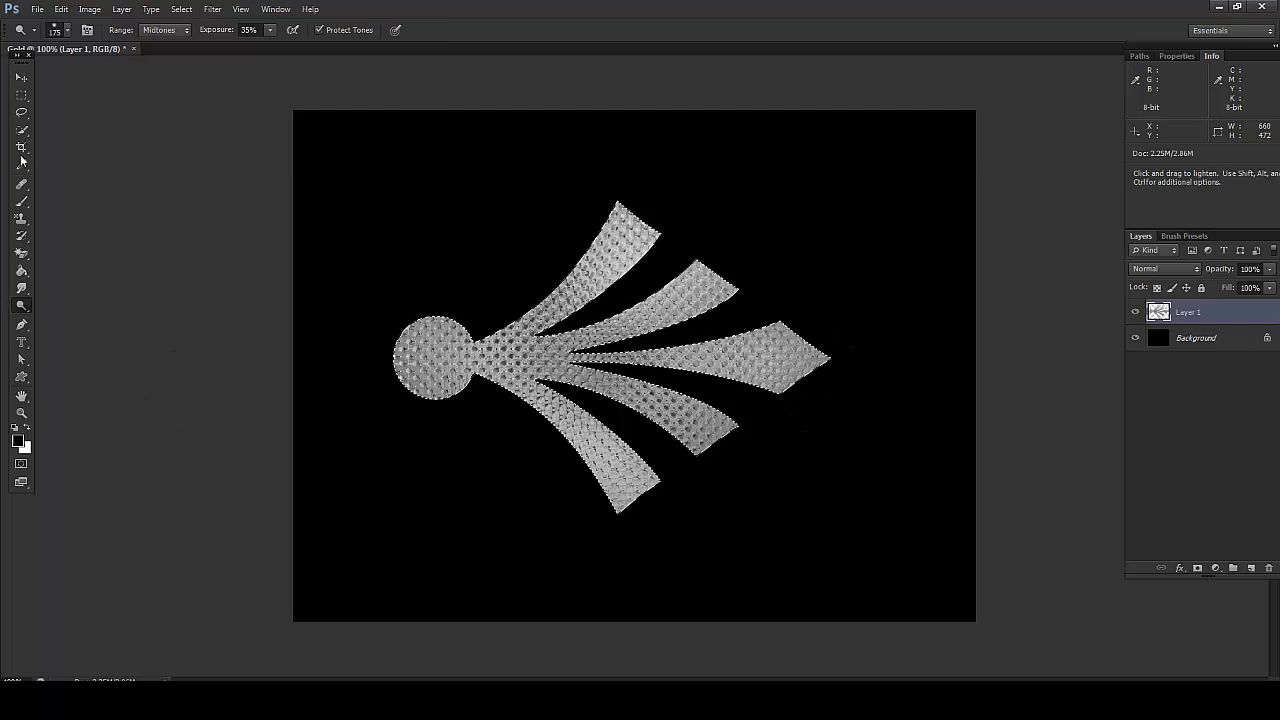
click(21, 77)
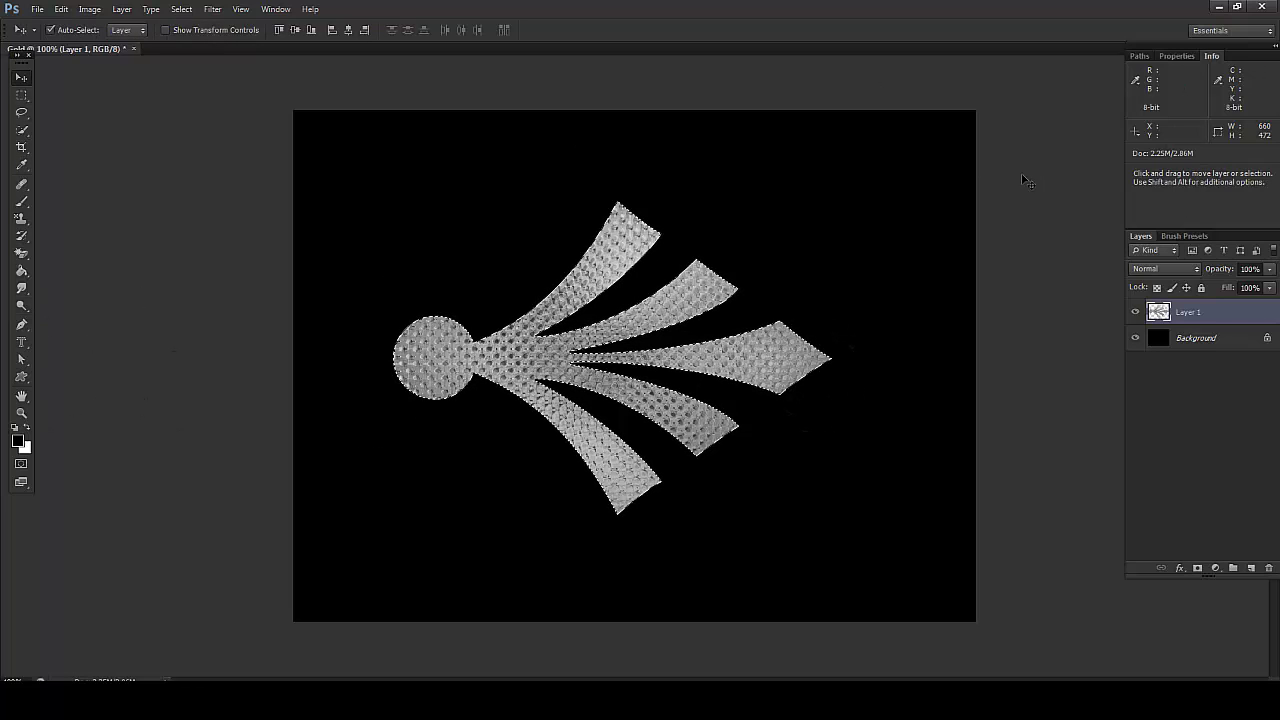
On a new Layer 2, stroke the selection with an 8 px centre gold (ffba00) line
click(1252, 568)
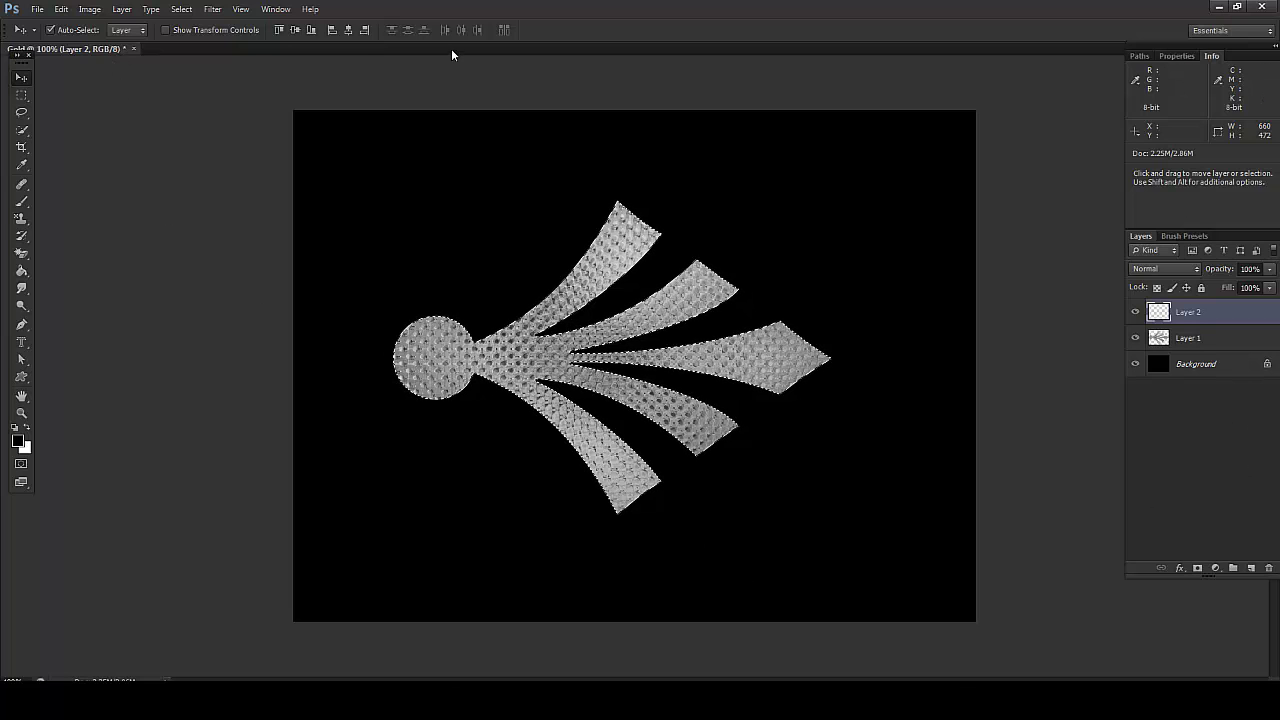
click(60, 9)
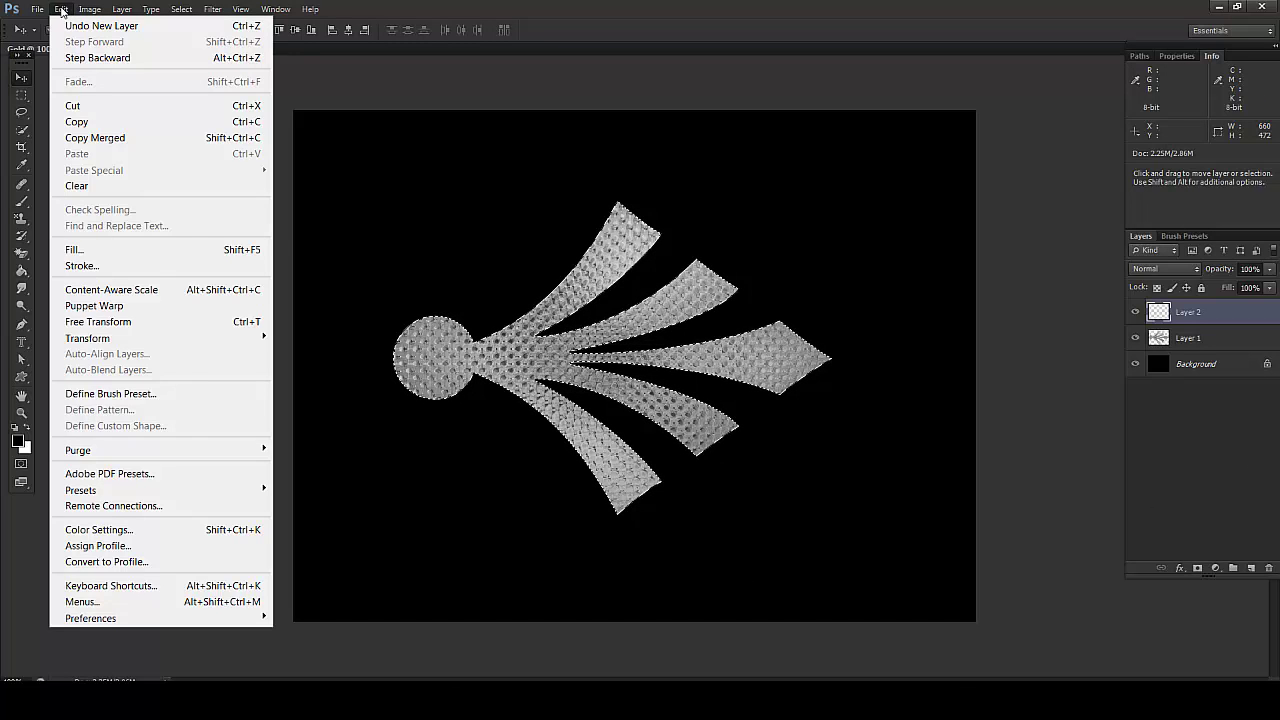
click(84, 266)
click(409, 224)
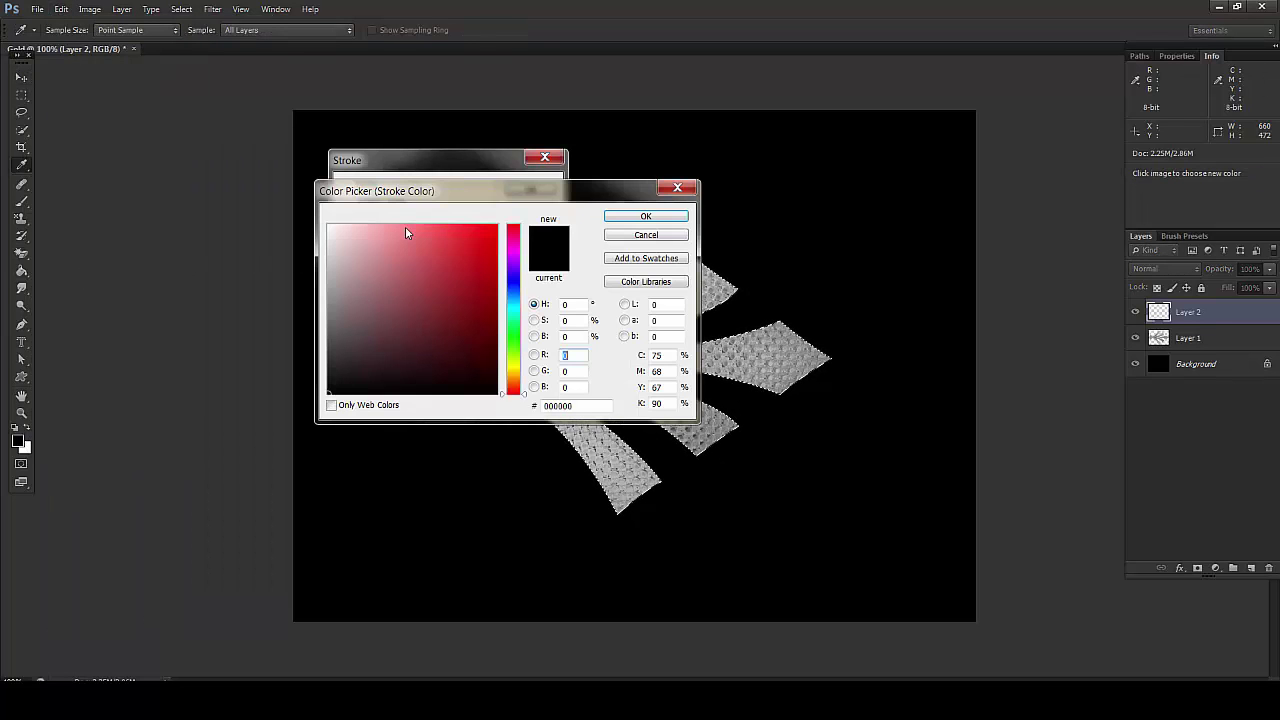
drag(519, 378, 519, 373)
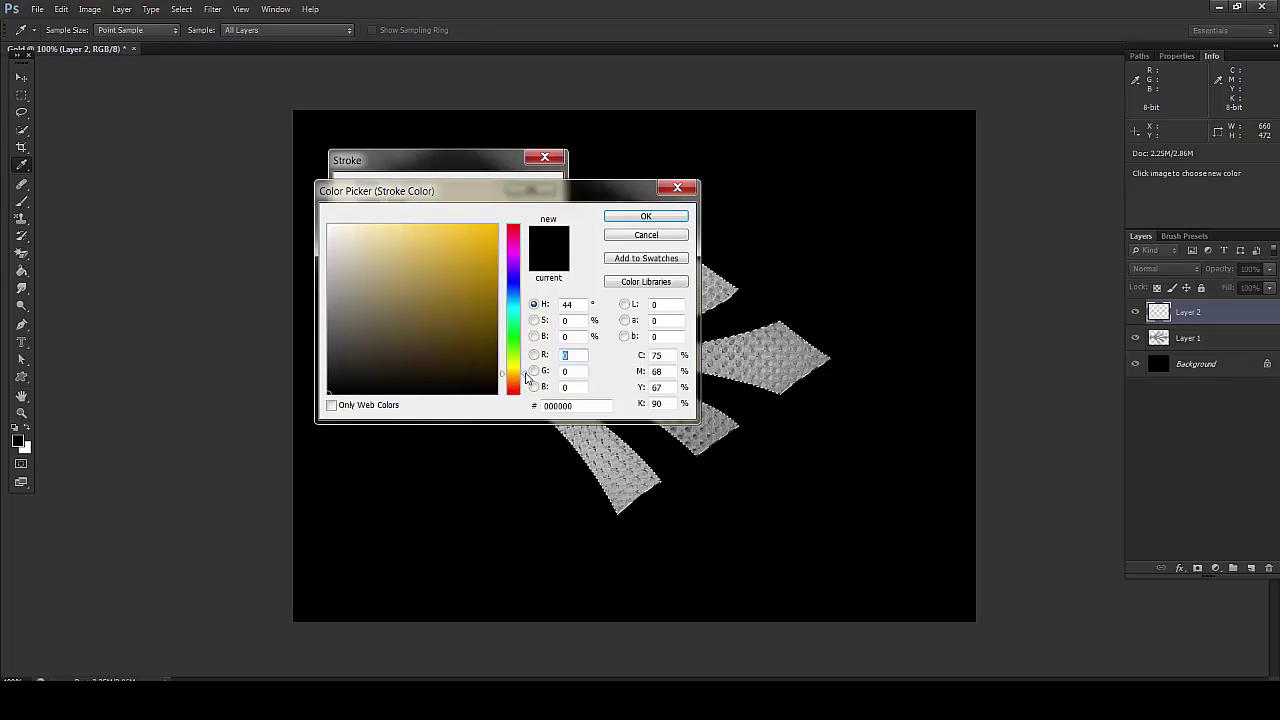
click(634, 218)
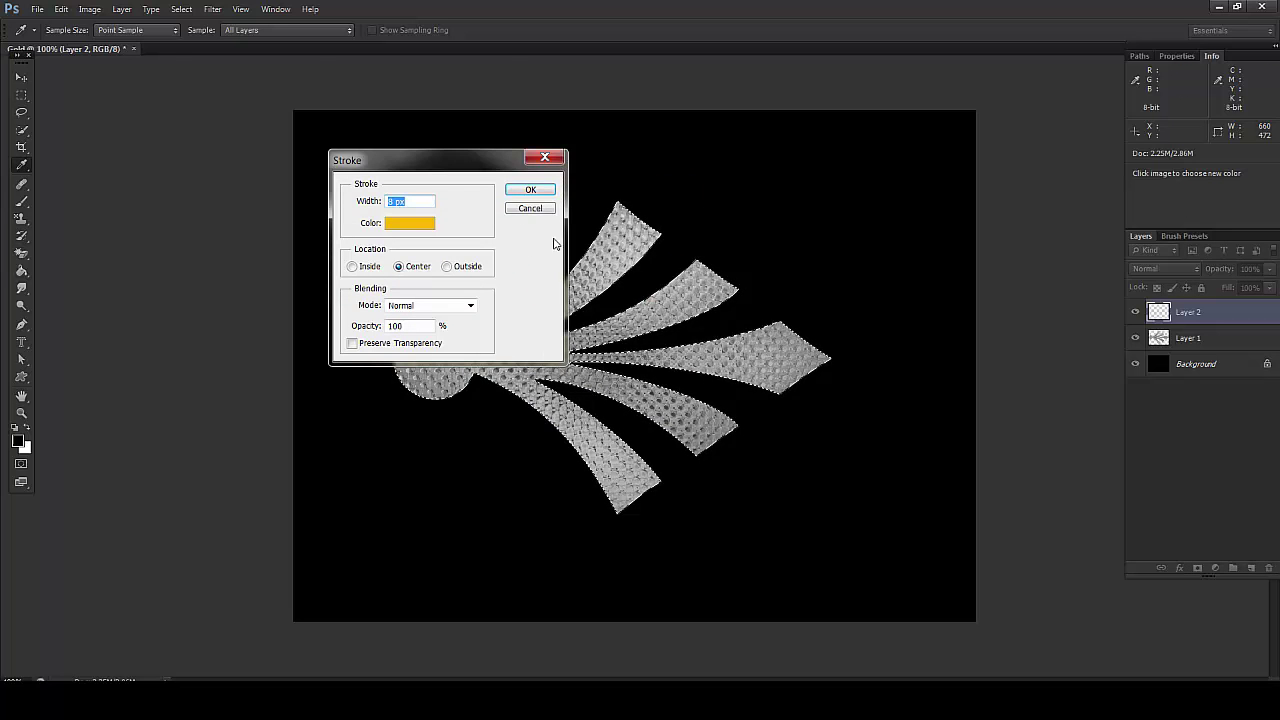
click(530, 189)
key(v)
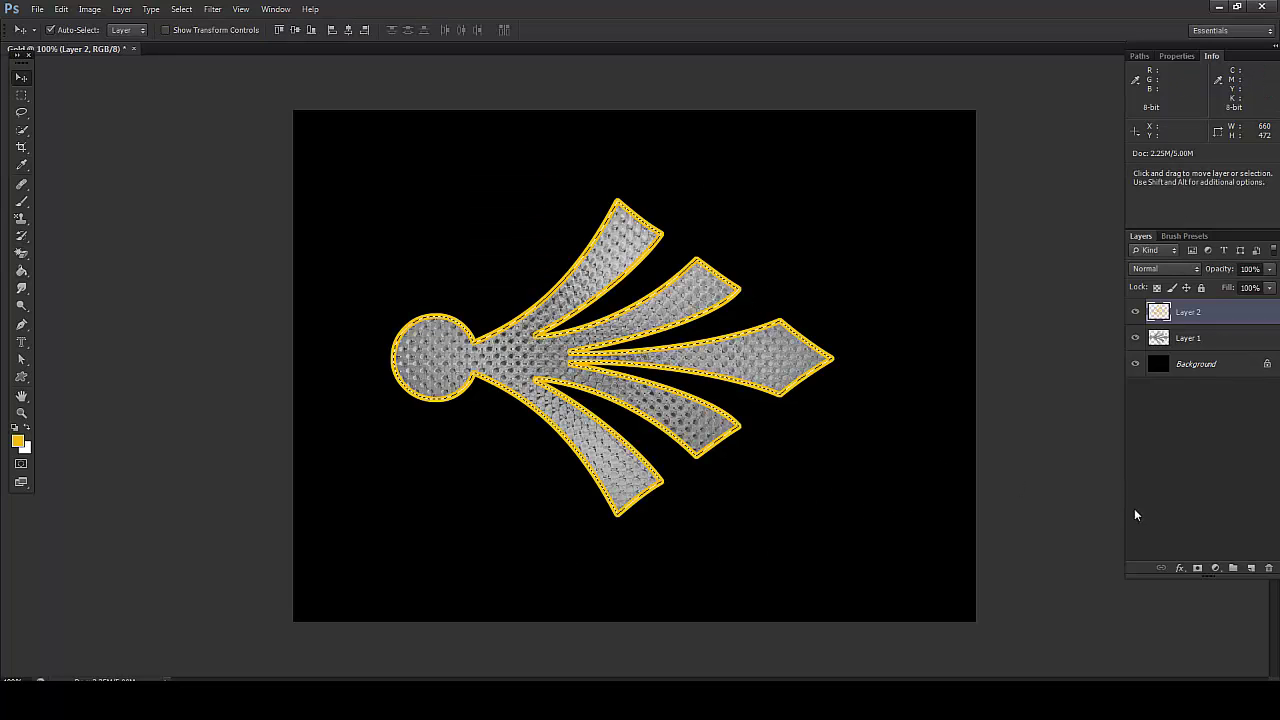
Add Bevel & Emboss to Layer 2 with a ridged, ringed Gloss Contour preset
click(1179, 567)
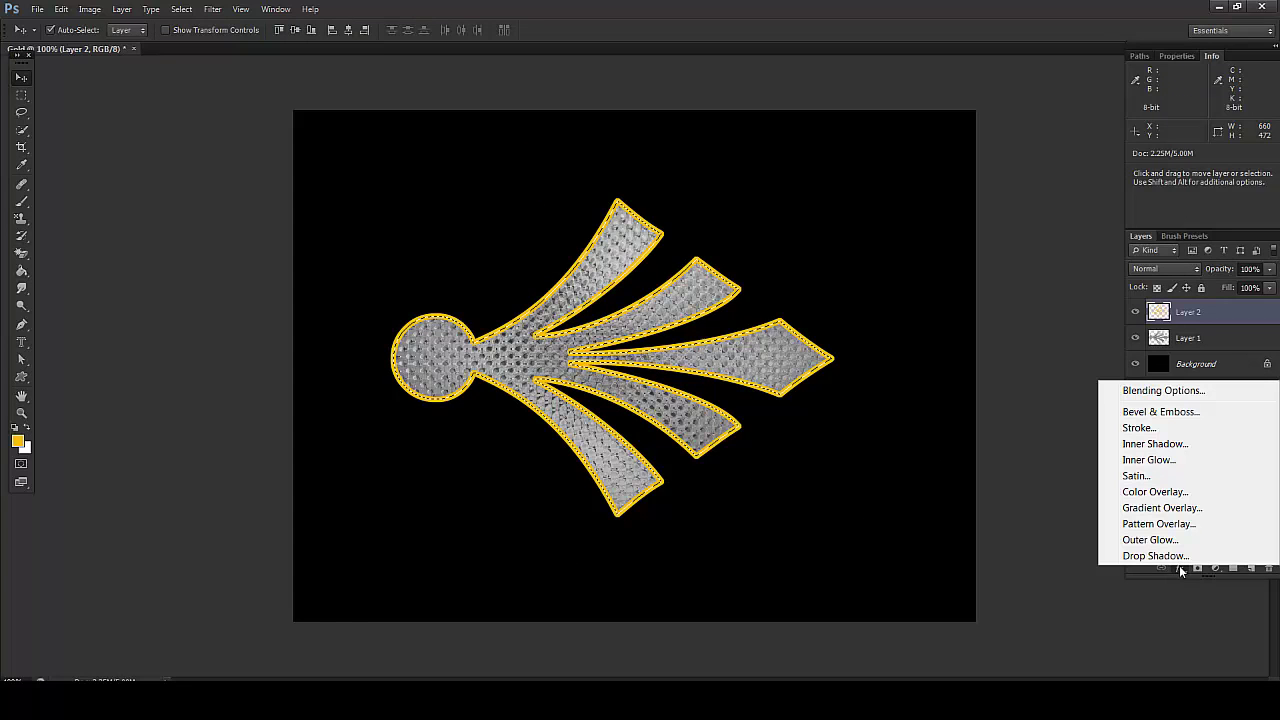
click(1169, 413)
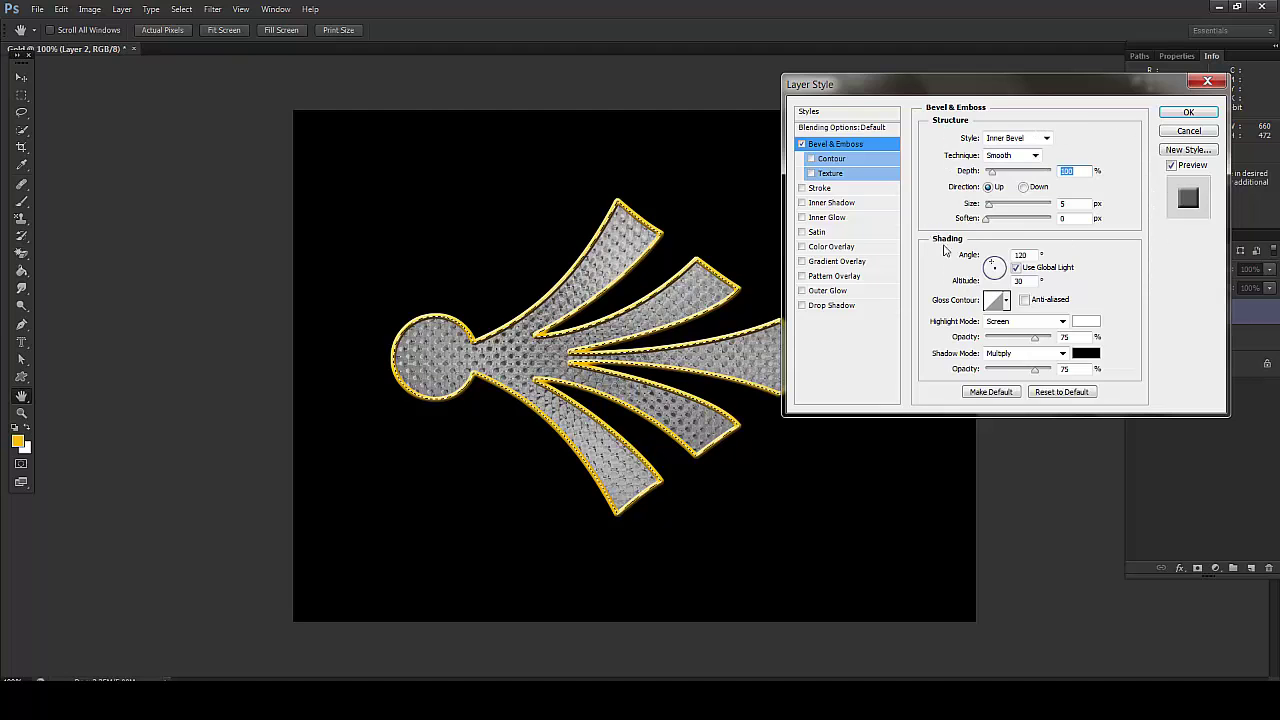
click(1007, 302)
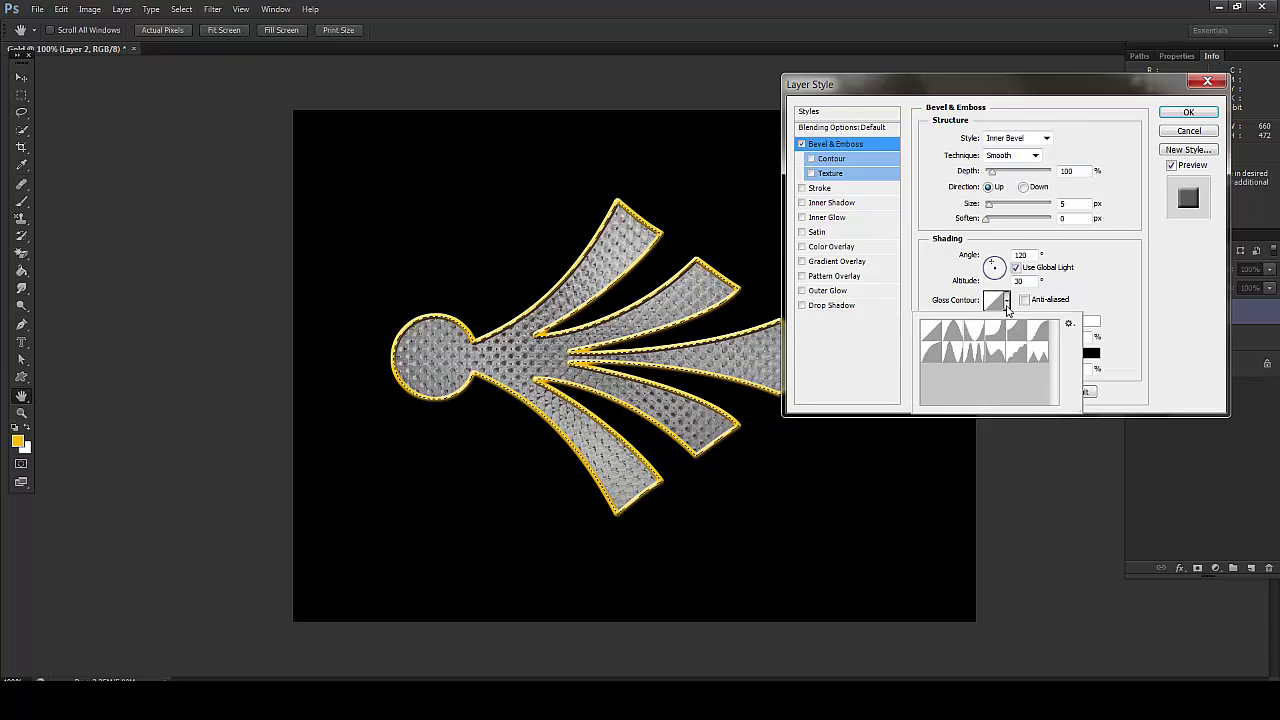
click(975, 357)
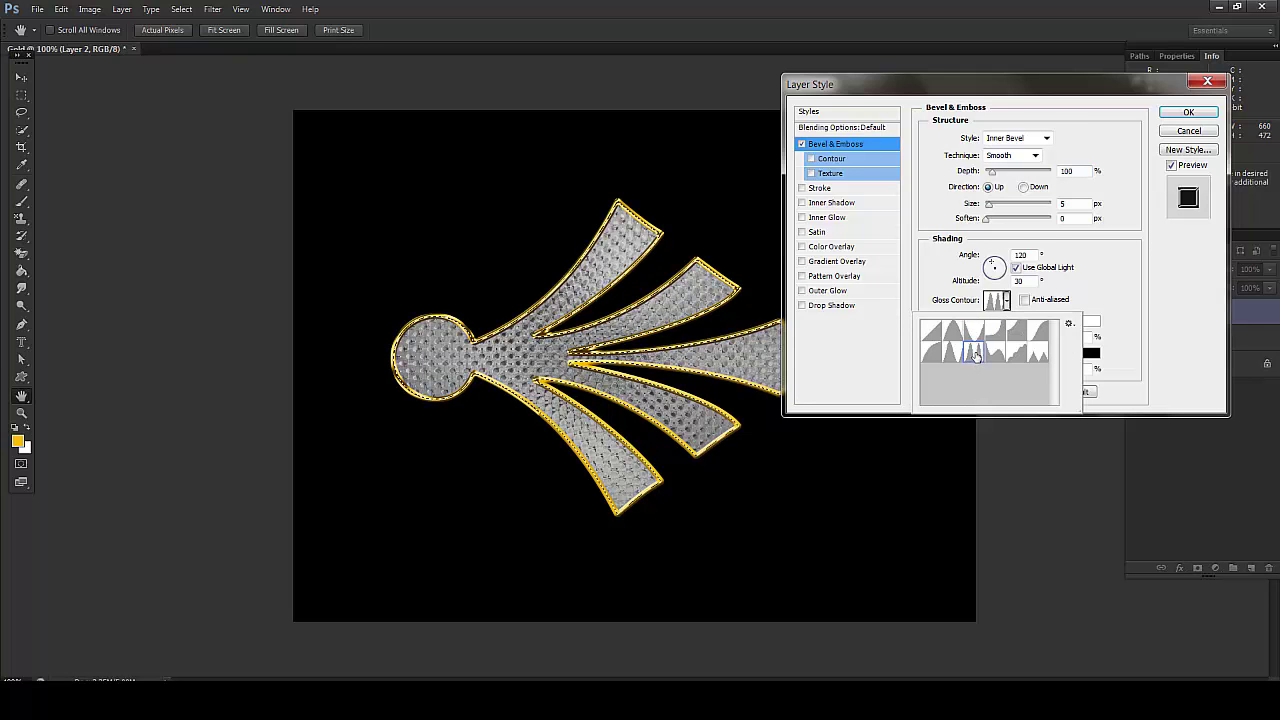
click(1130, 288)
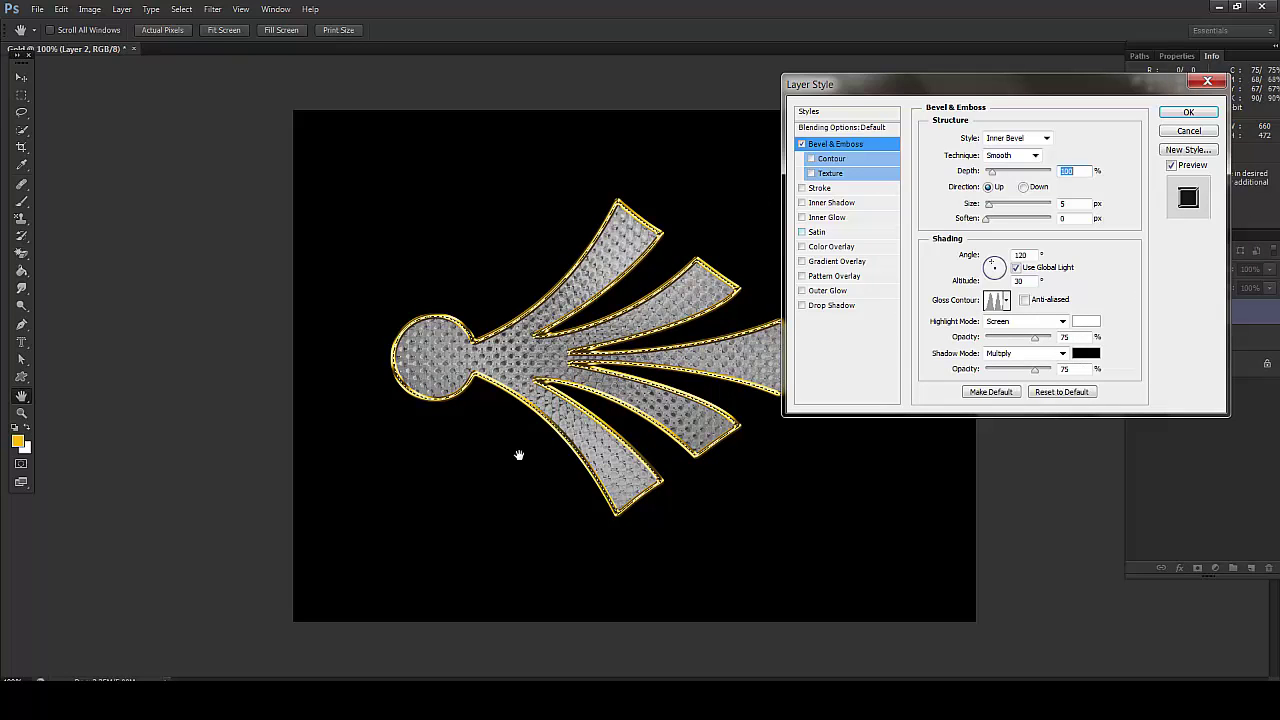
click(1180, 117)
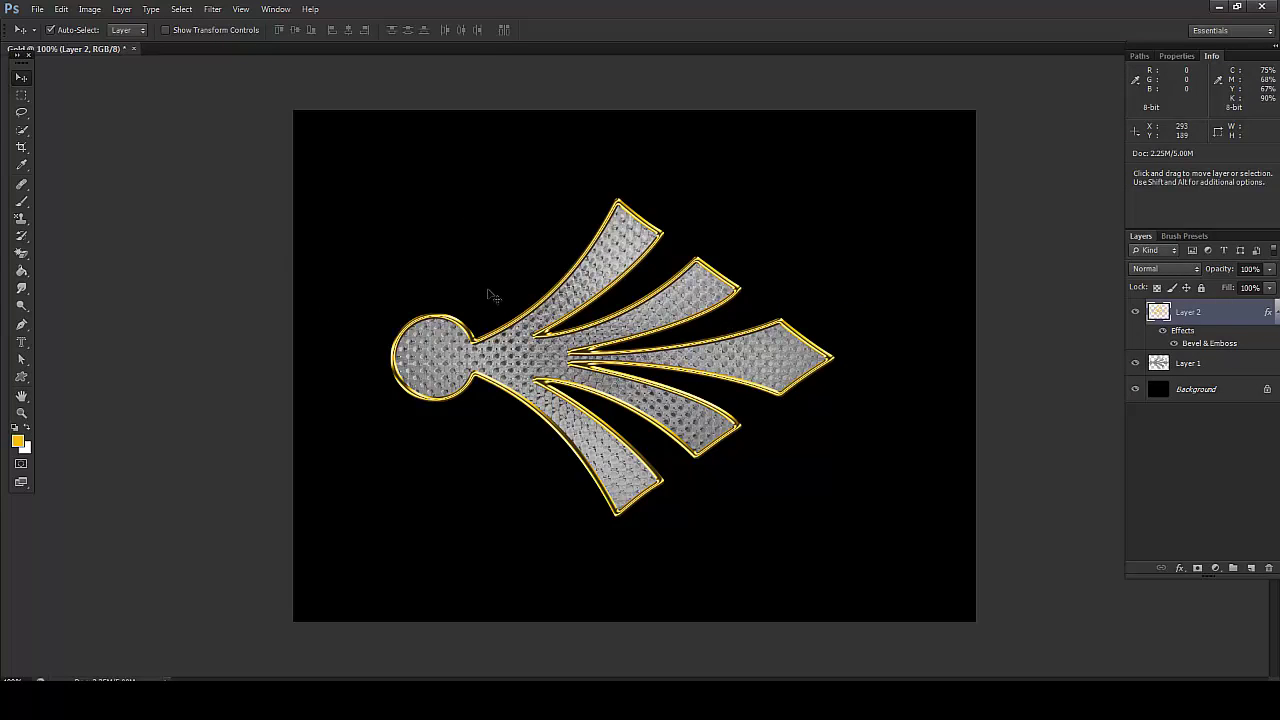
On a new Layer 3, load the Assorted Brushes set and pick the 50 px starburst sparkle tip
click(1251, 570)
key(b)
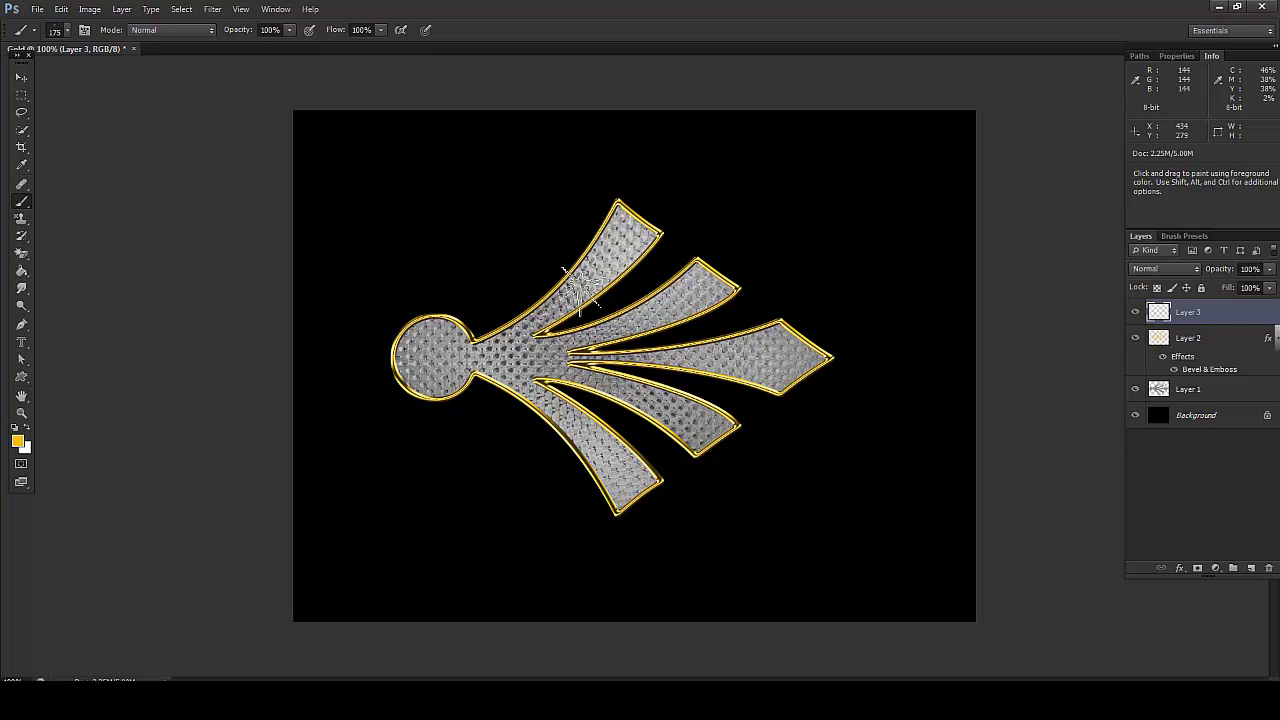
right_click(580, 288)
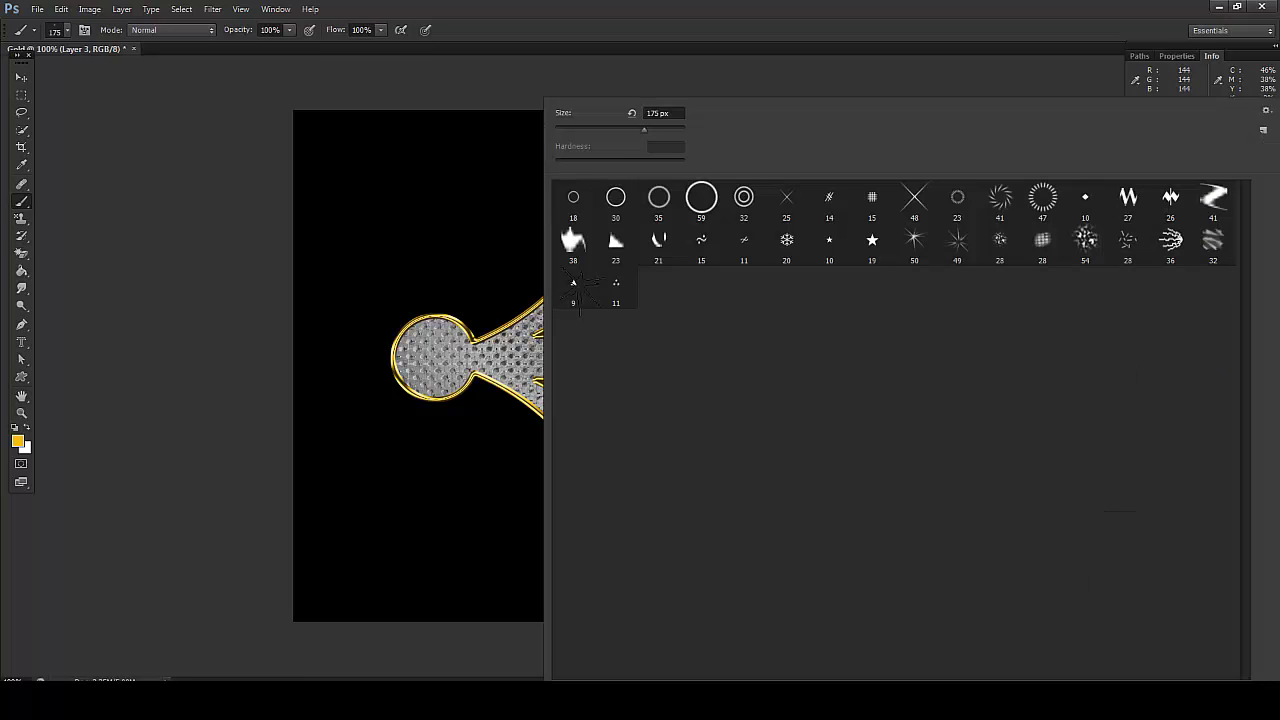
click(1267, 114)
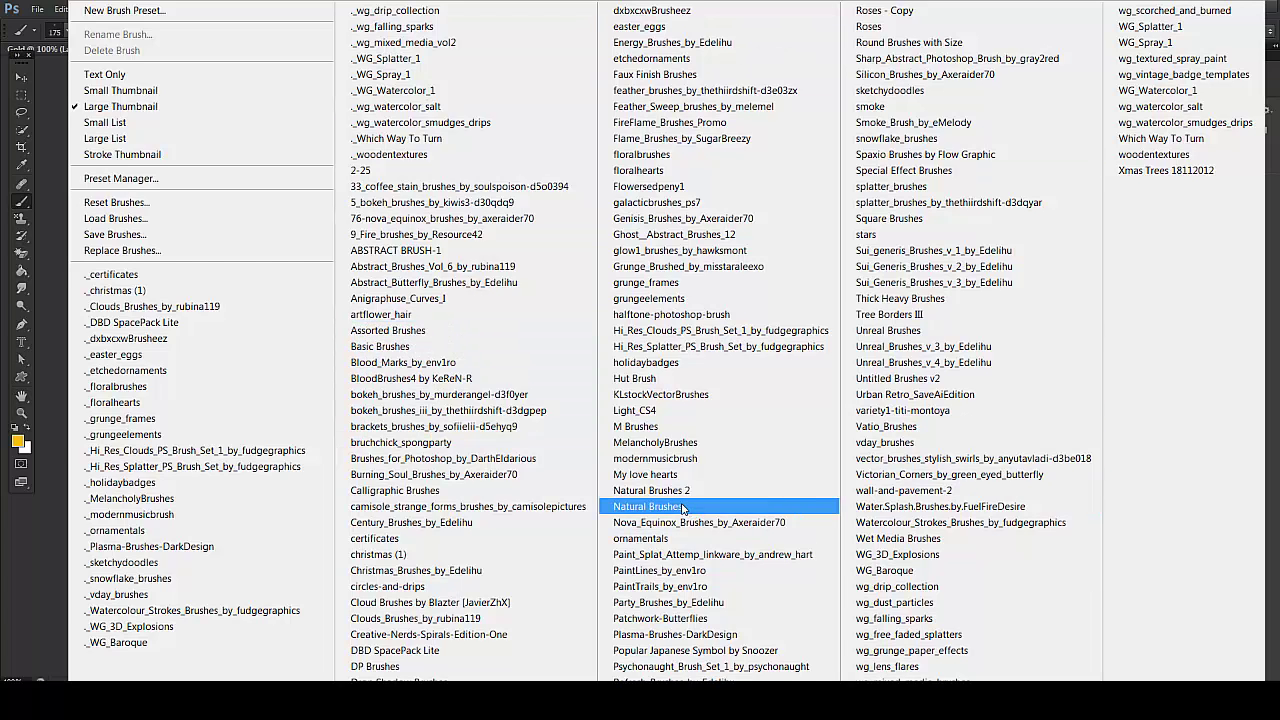
click(391, 332)
click(581, 266)
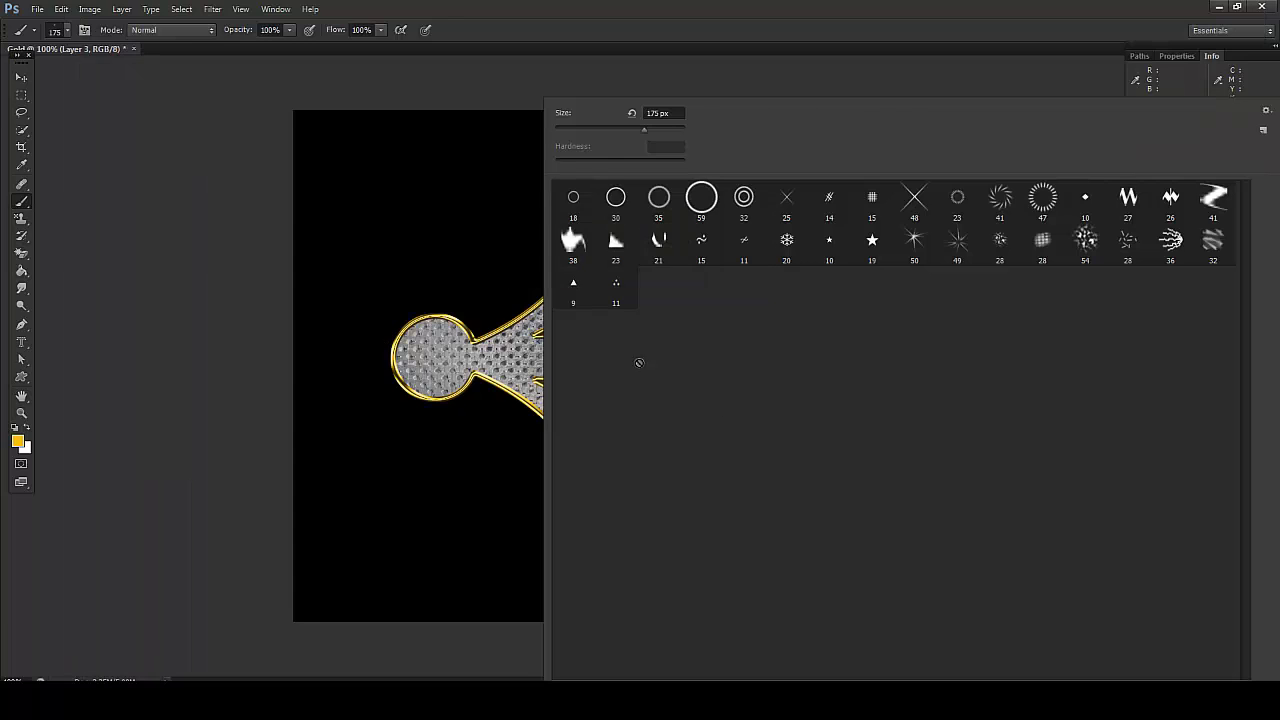
click(921, 258)
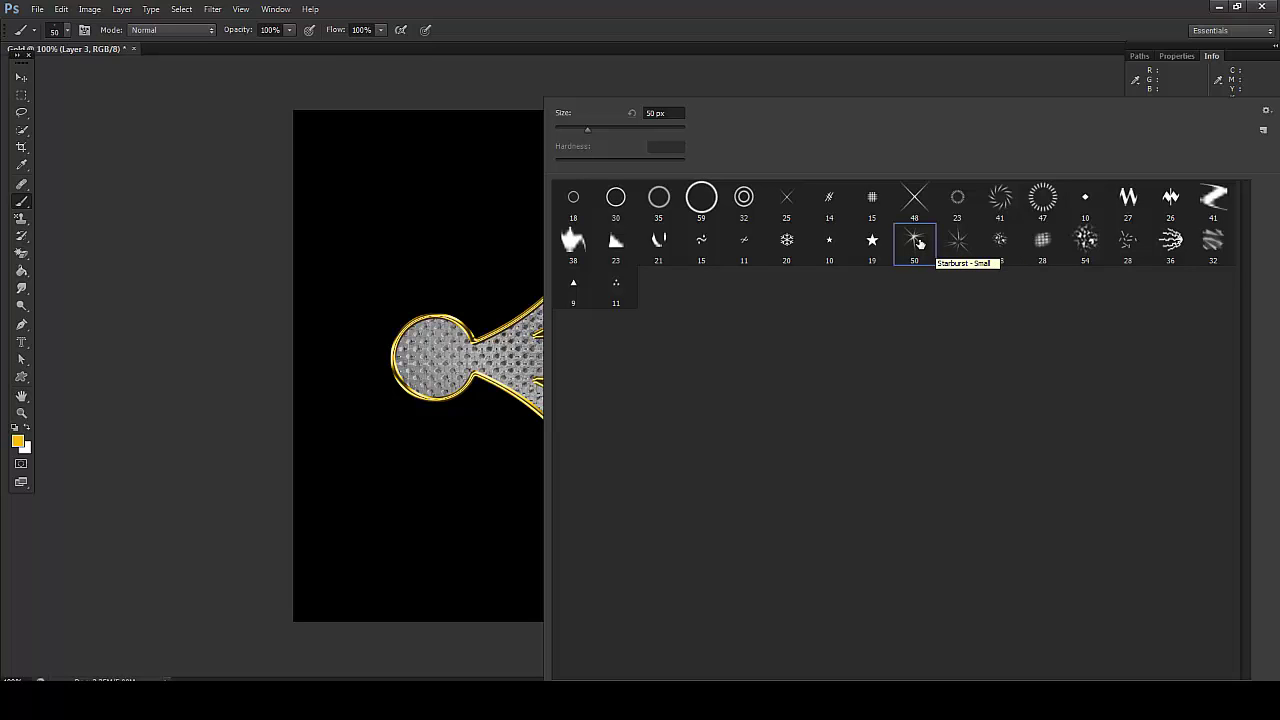
click(631, 20)
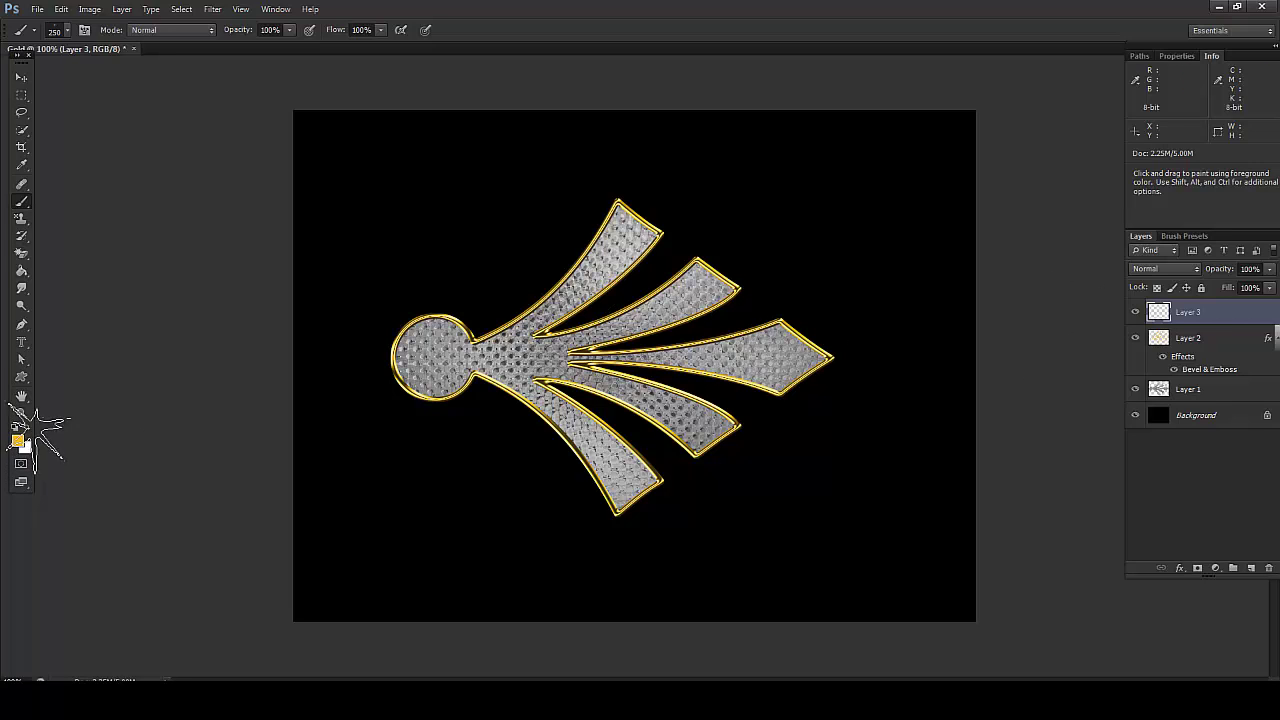
Make white the paint colour and try trial sparkle stamps on the arm tips, undoing them
click(27, 428)
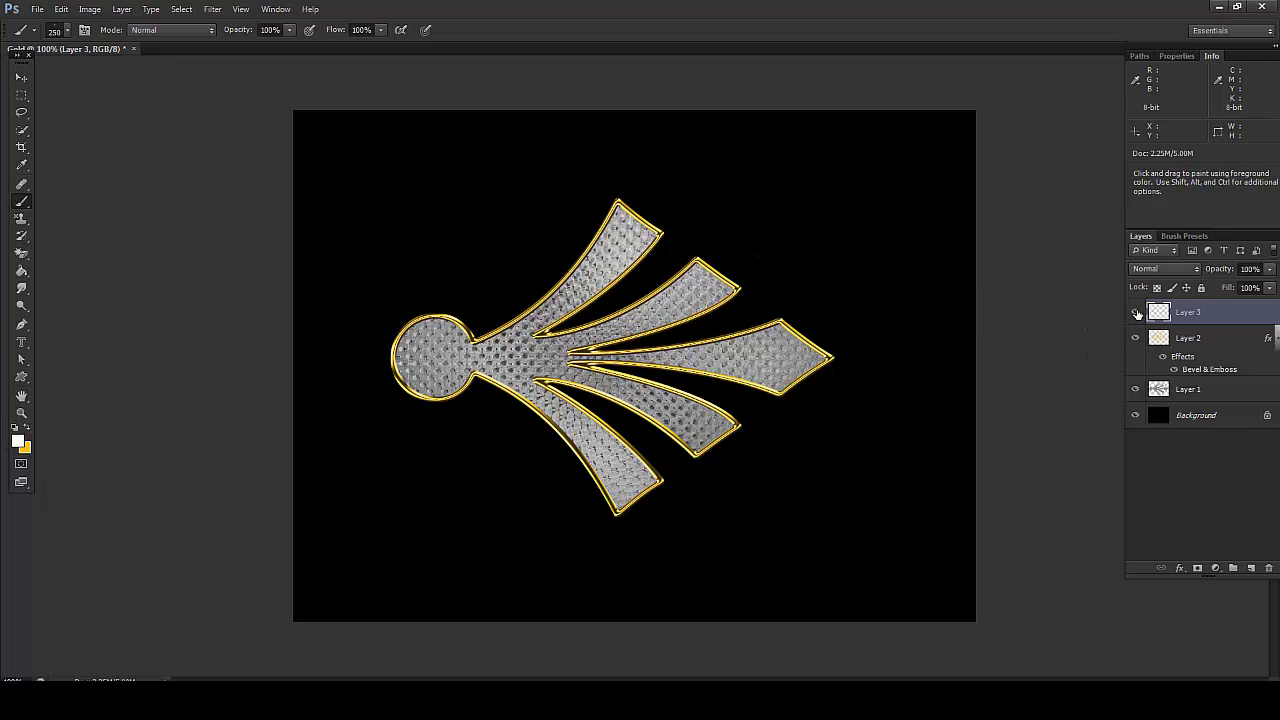
click(1186, 340)
click(698, 258)
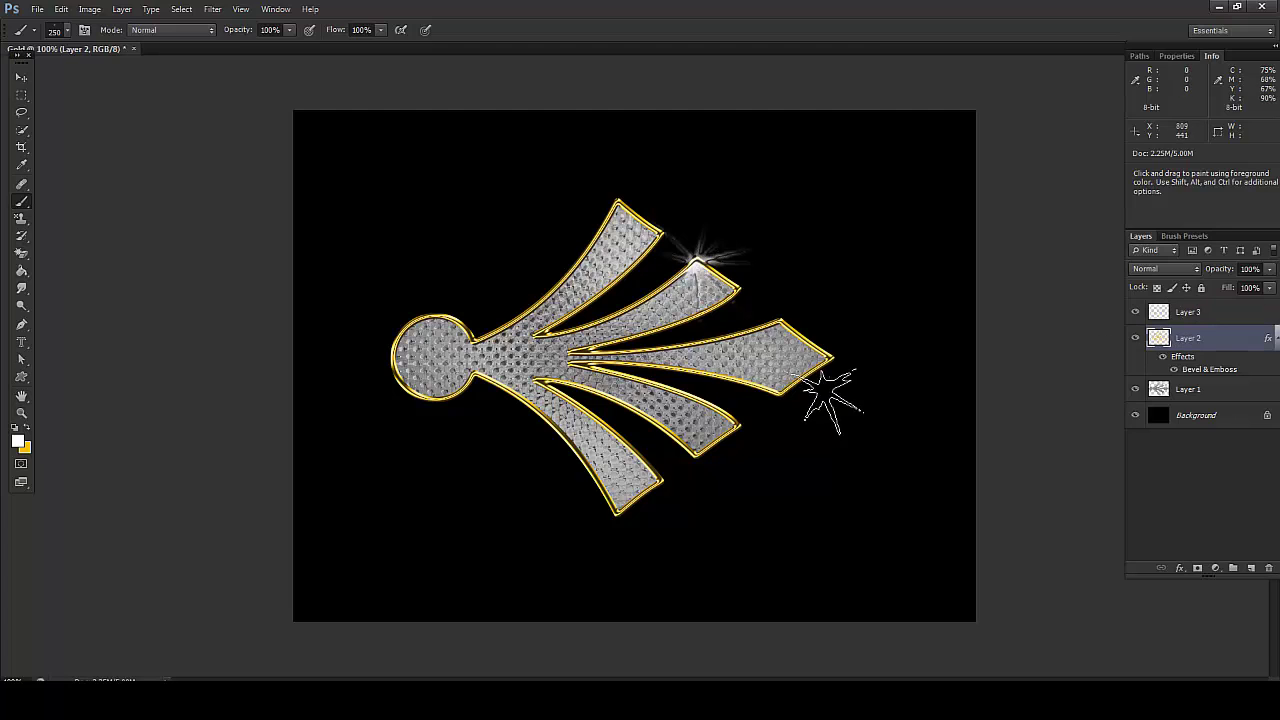
key(ctrl+z)
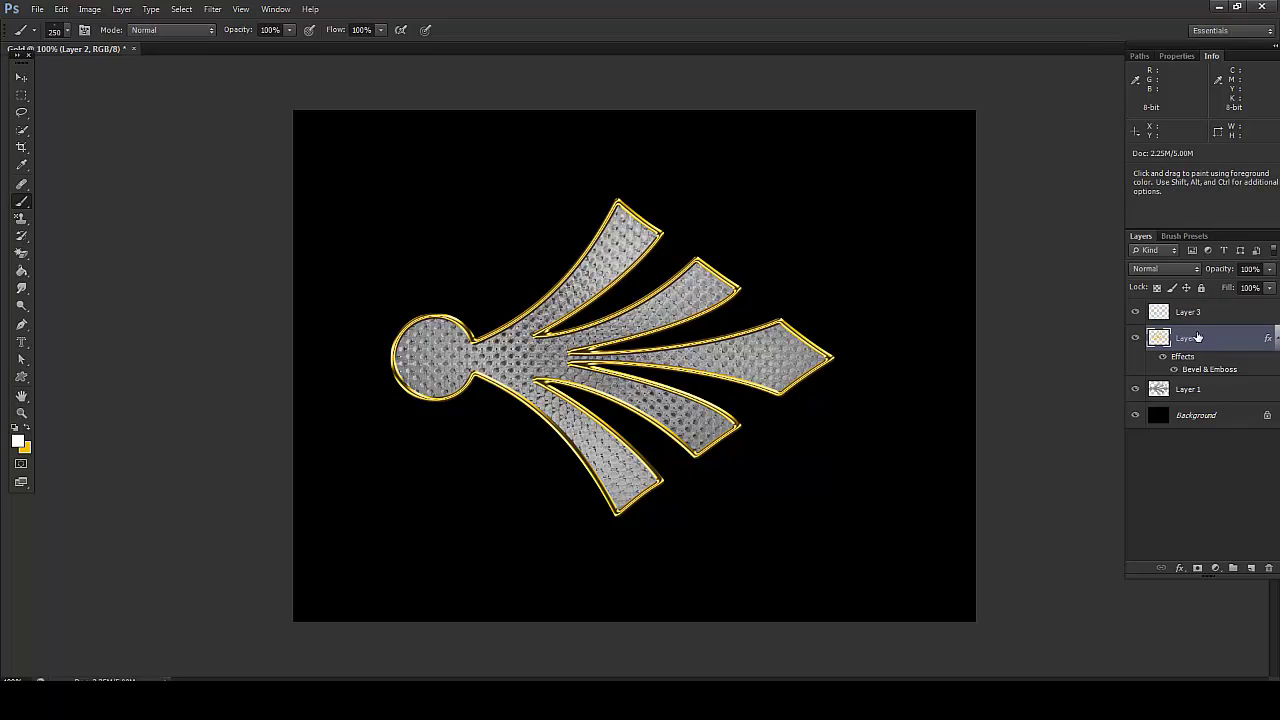
click(1190, 314)
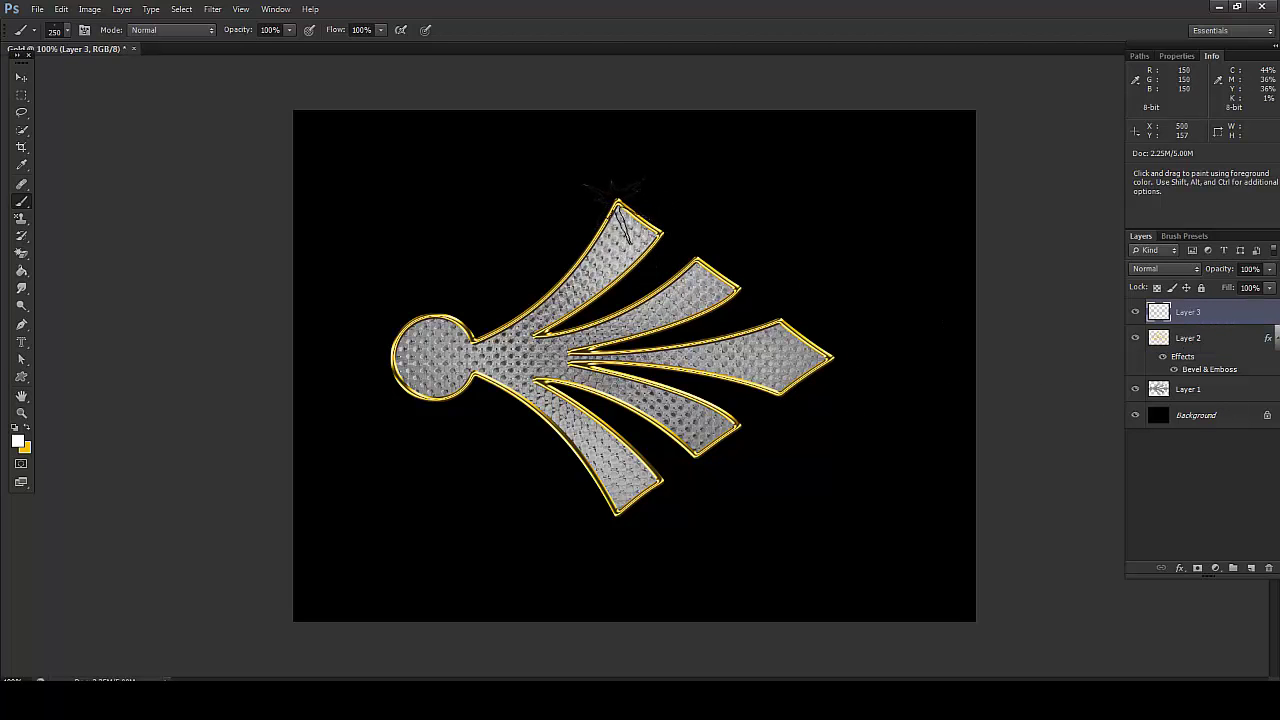
click(618, 212)
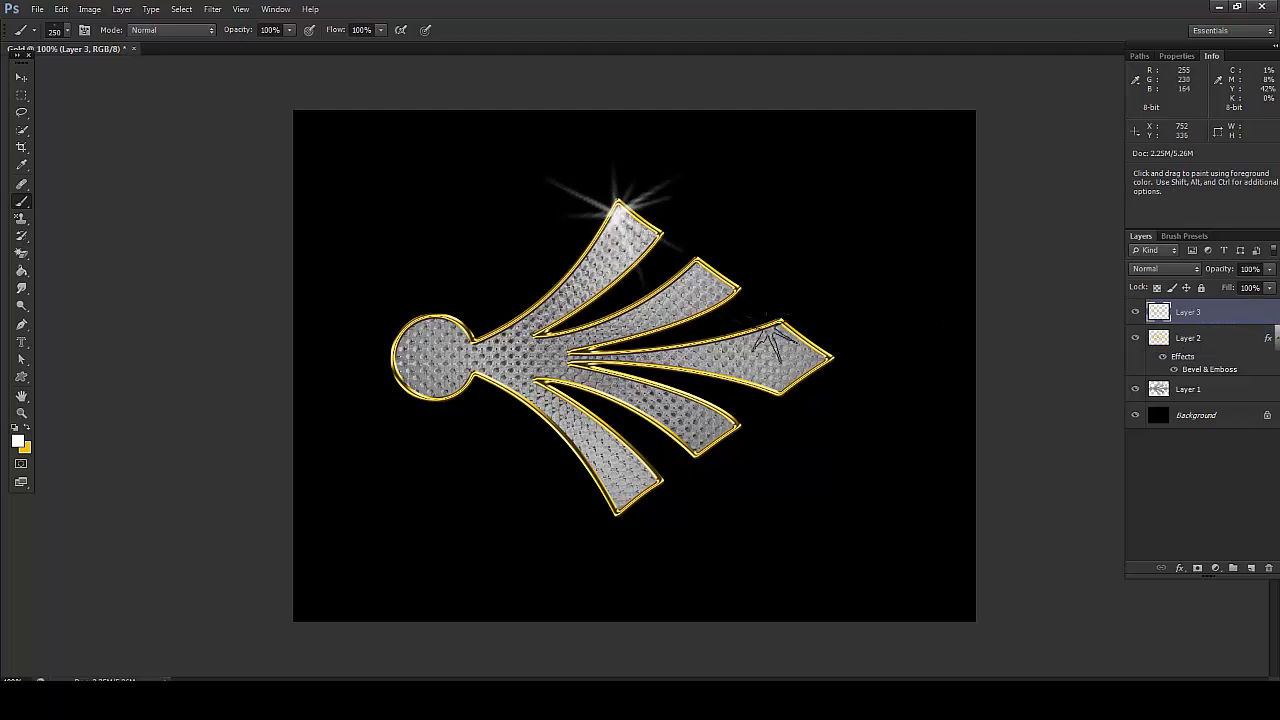
key(ctrl+z)
Stamp sparkles on three arm tips, shrinking the brush from 175 to 100 px, then undo them
key(bracketleft)
key(bracketleft)
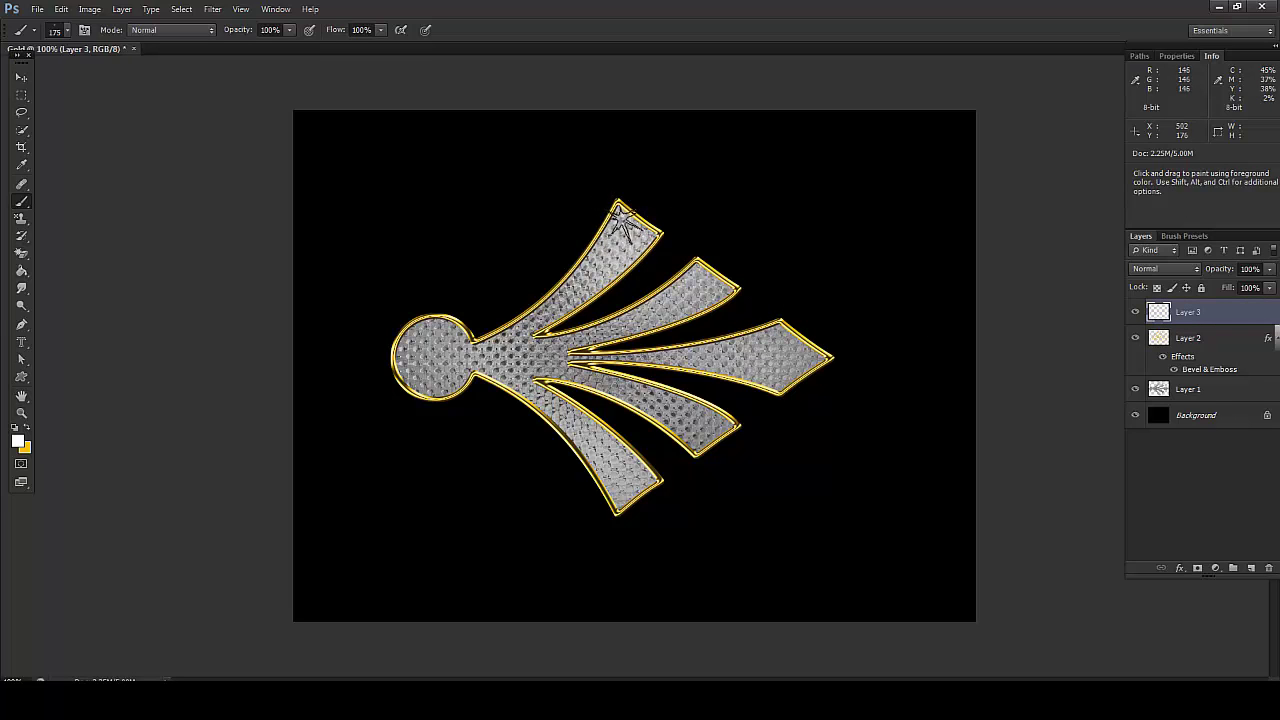
click(617, 206)
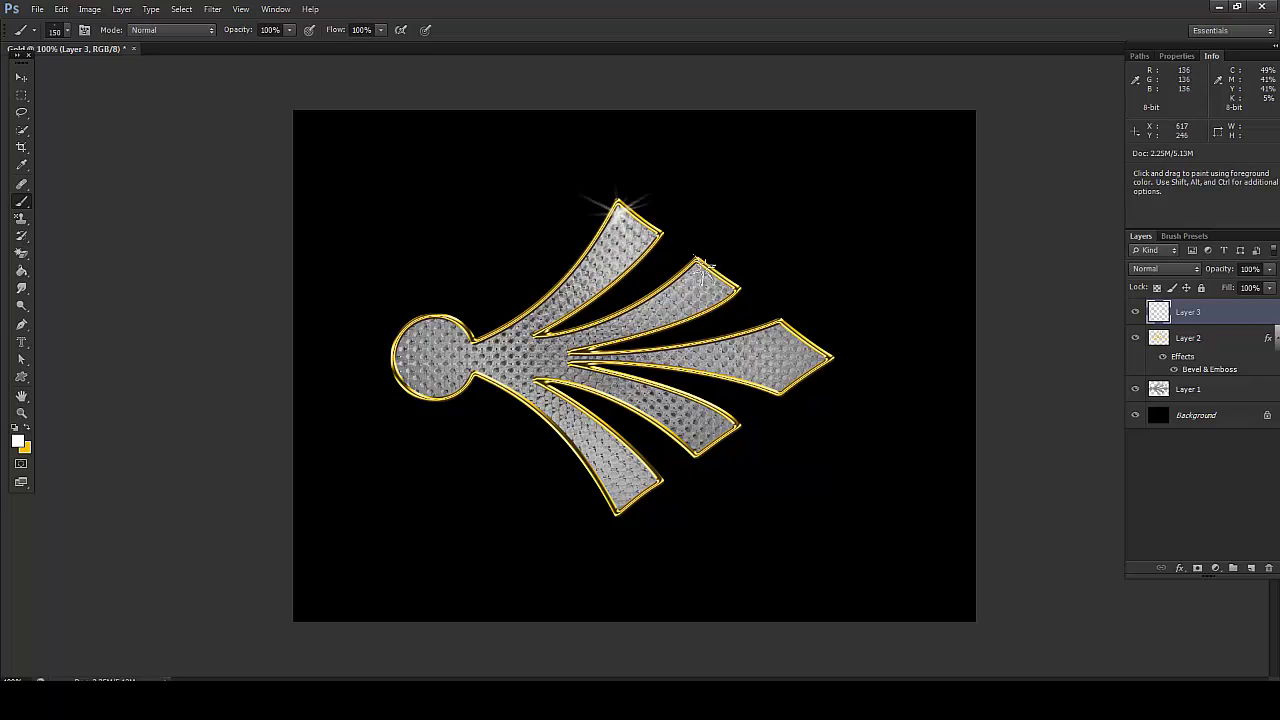
key(bracketleft)
key(bracketleft)
click(697, 259)
key(bracketleft)
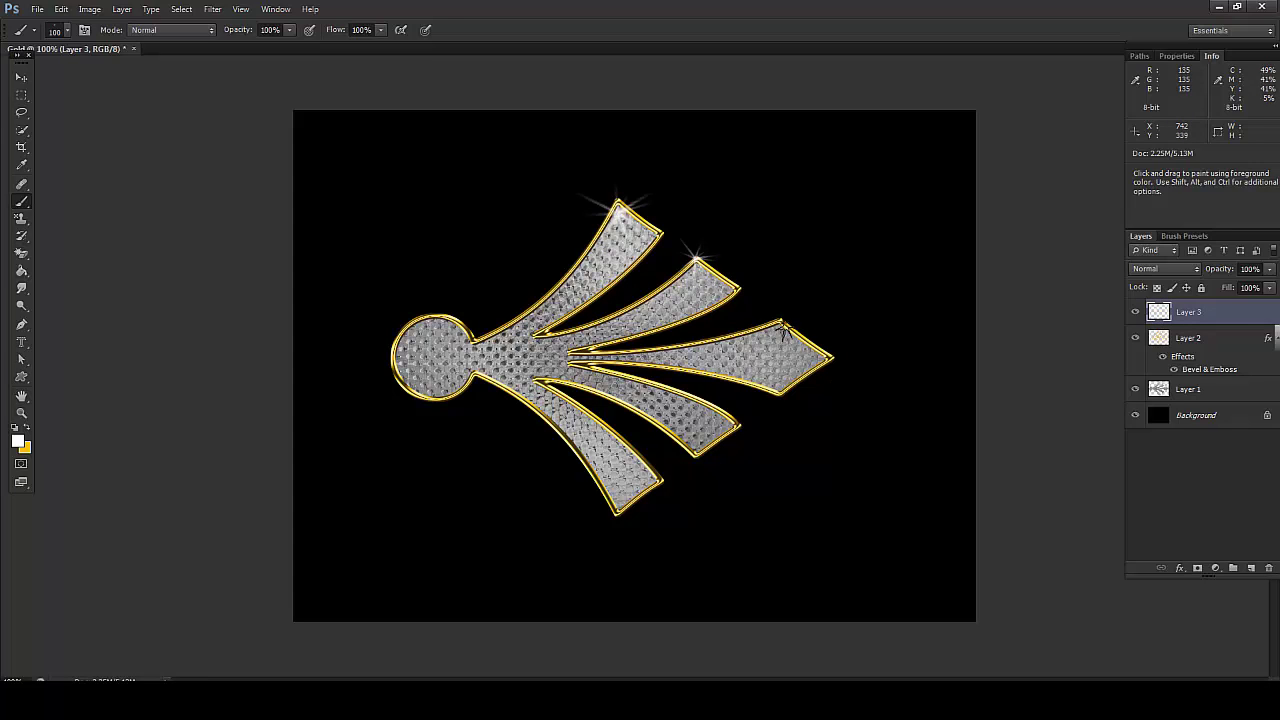
click(780, 324)
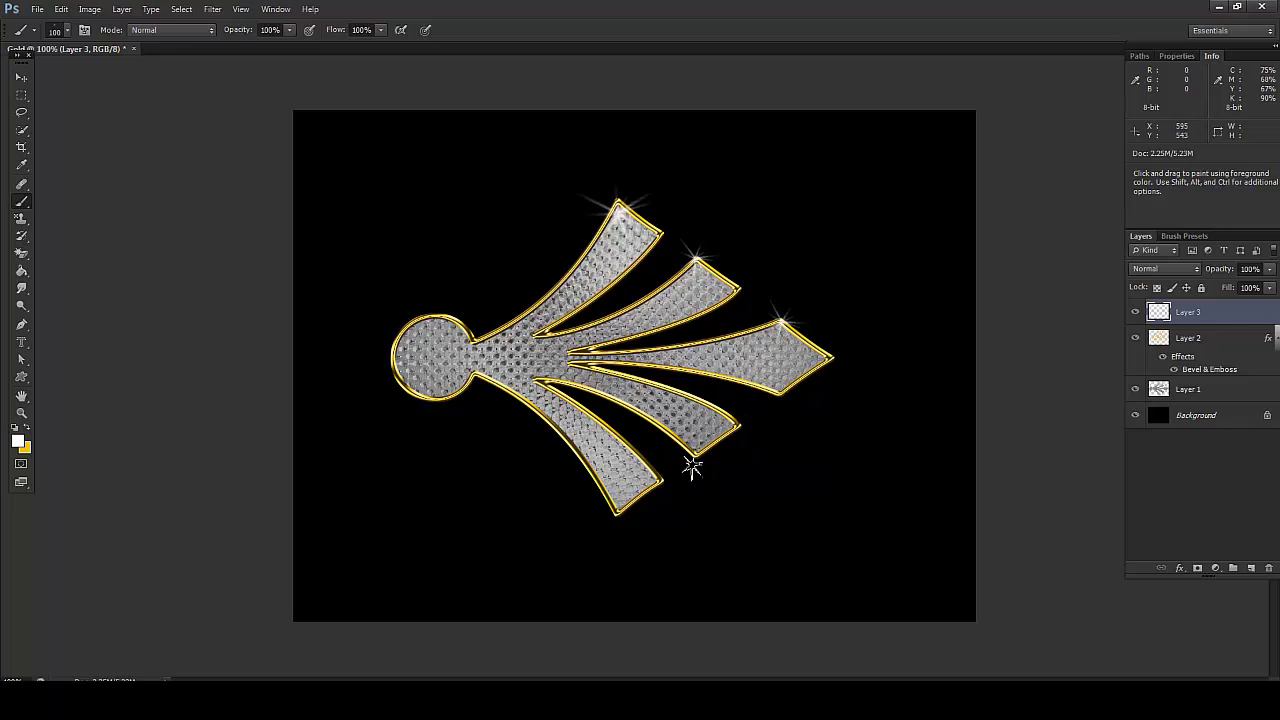
key(ctrl)
key(ctrl+alt+z)
key(ctrl+alt+z)
key(ctrl+alt+z)
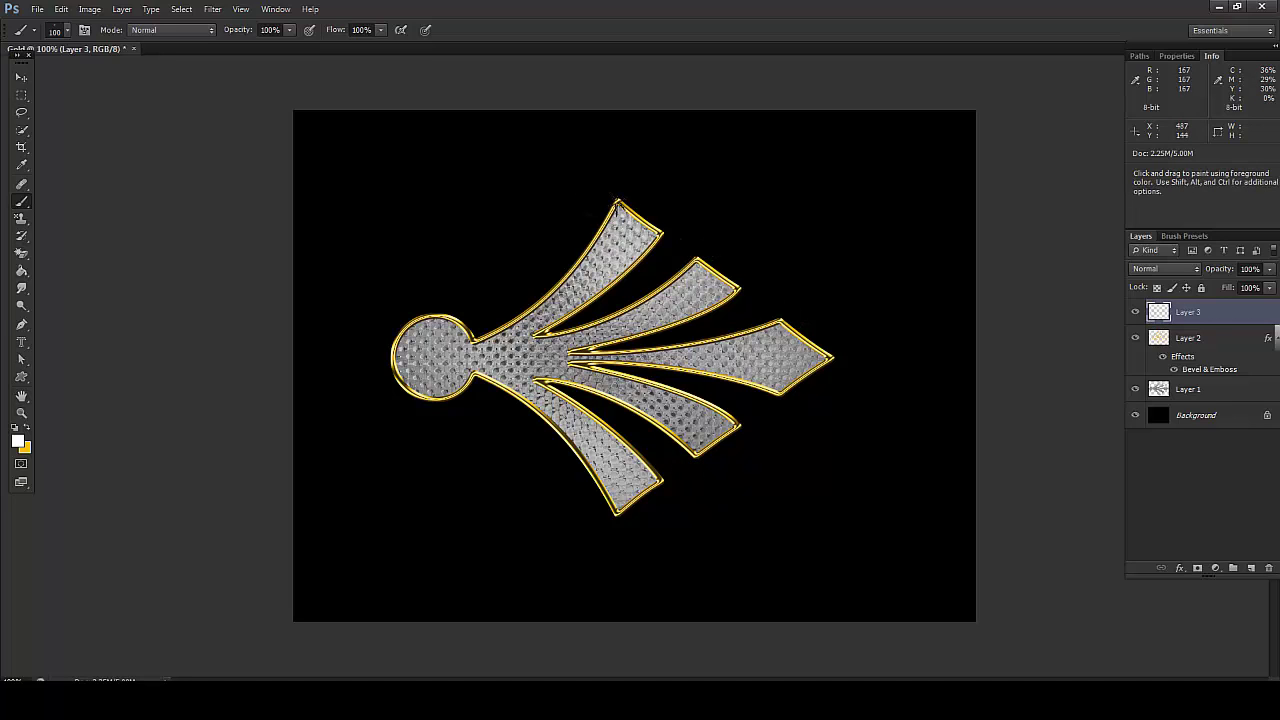
Stamp white sparkles on the top arm tip, right arm tip, centre junction and round end's edge
click(618, 204)
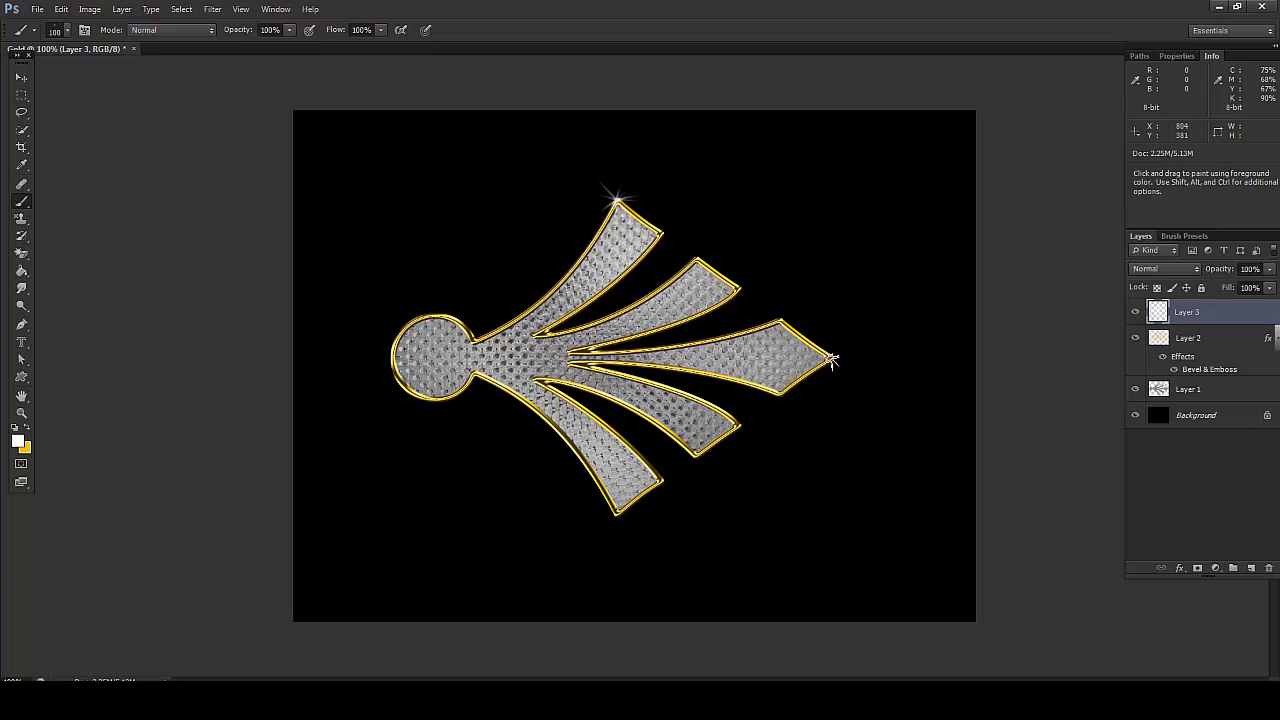
click(802, 365)
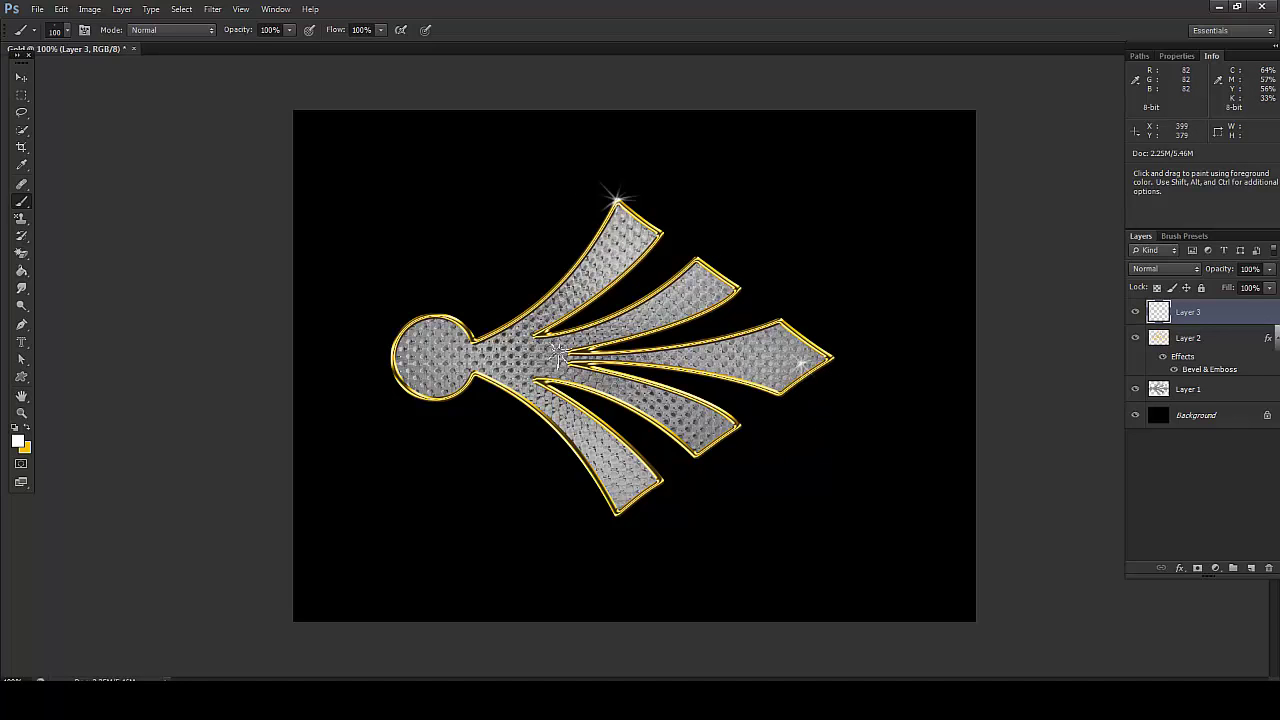
click(598, 350)
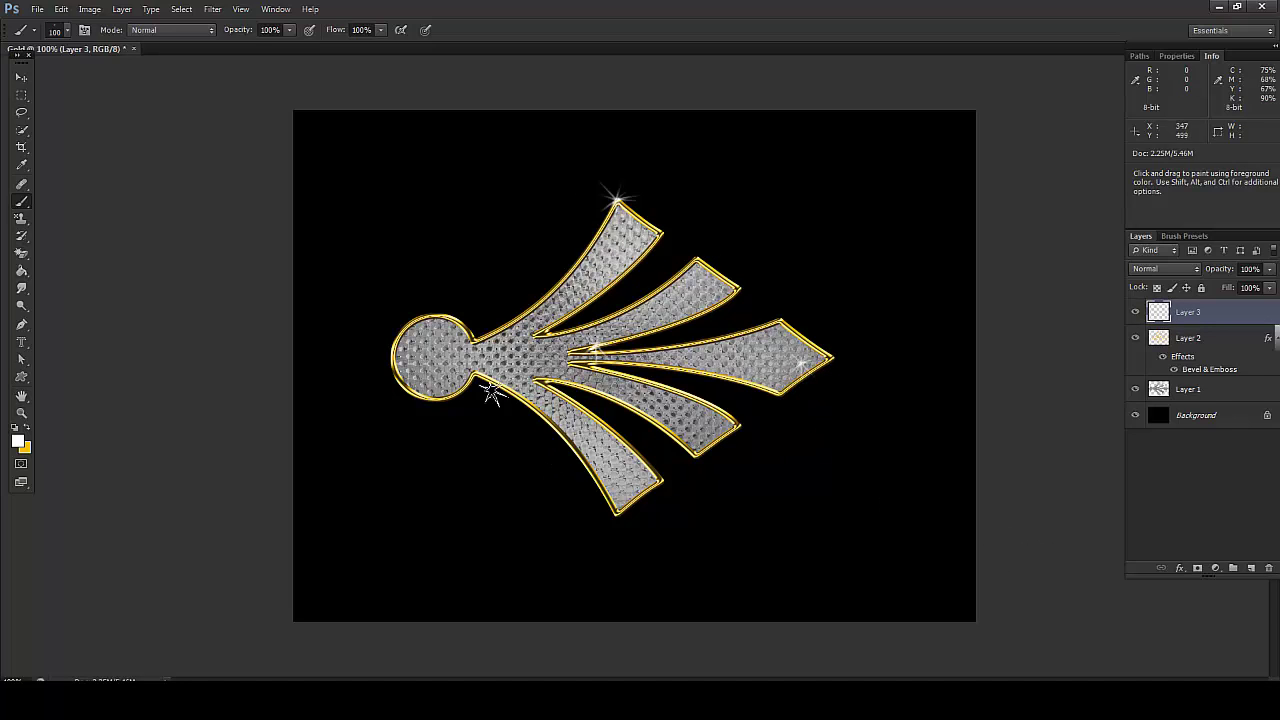
click(456, 316)
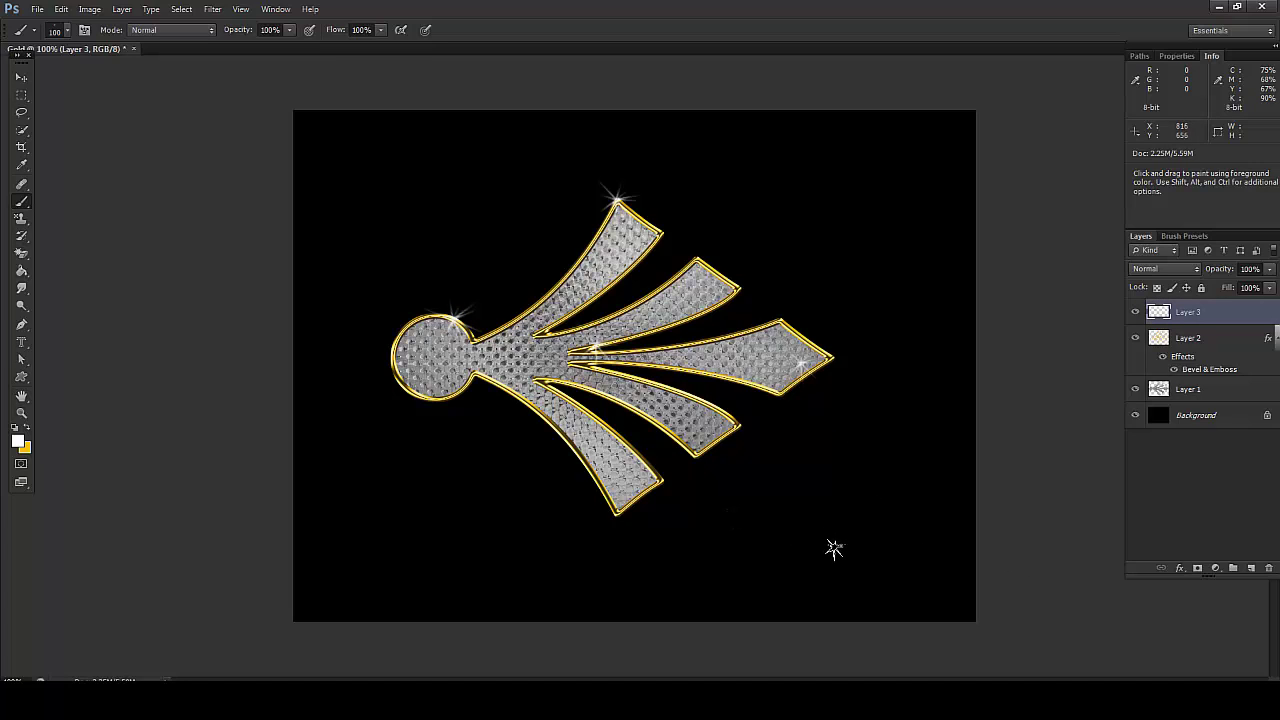
With the Move tool active, select Layers 3, 2 and 1 and group them as Group 1
click(21, 77)
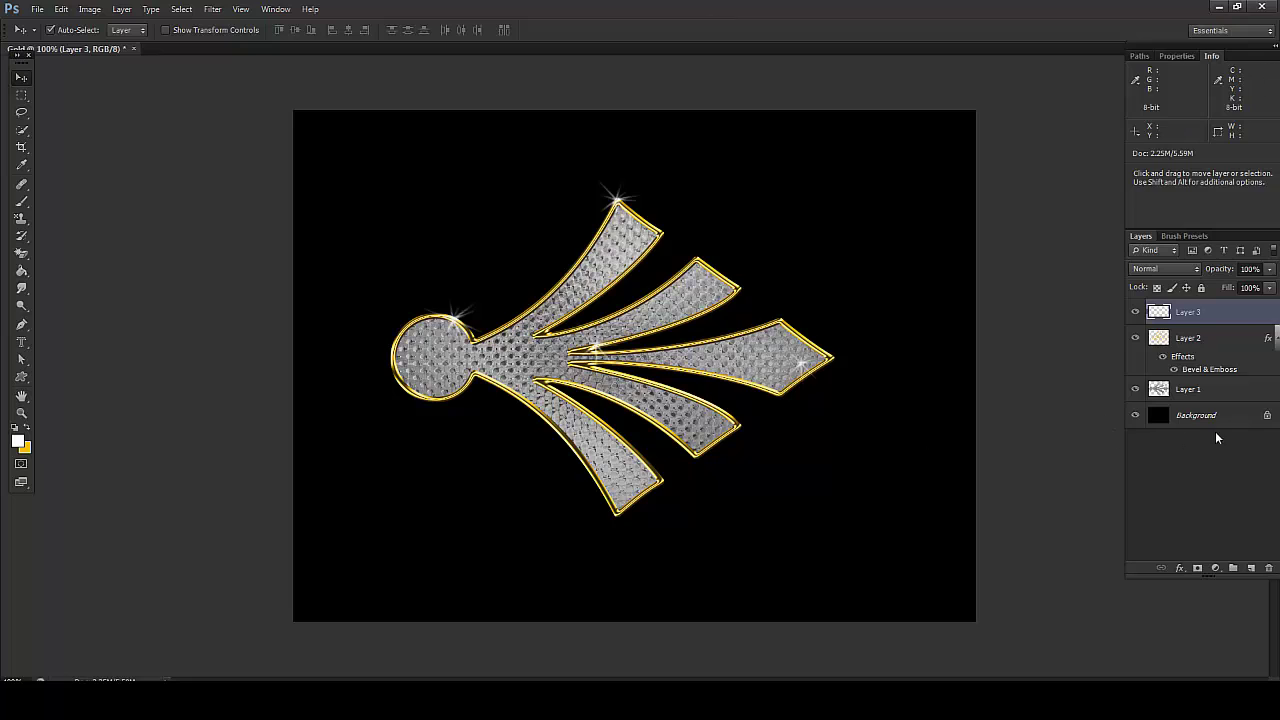
shift+click(1200, 390)
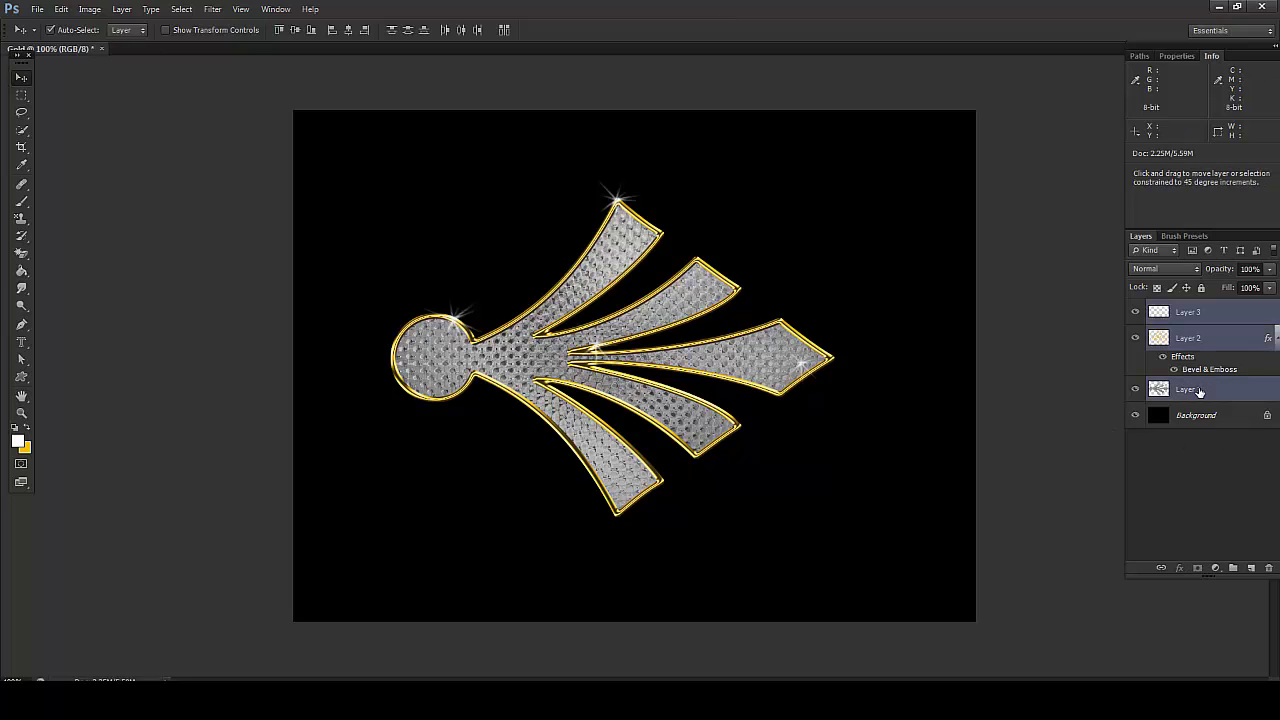
key(ctrl+g)
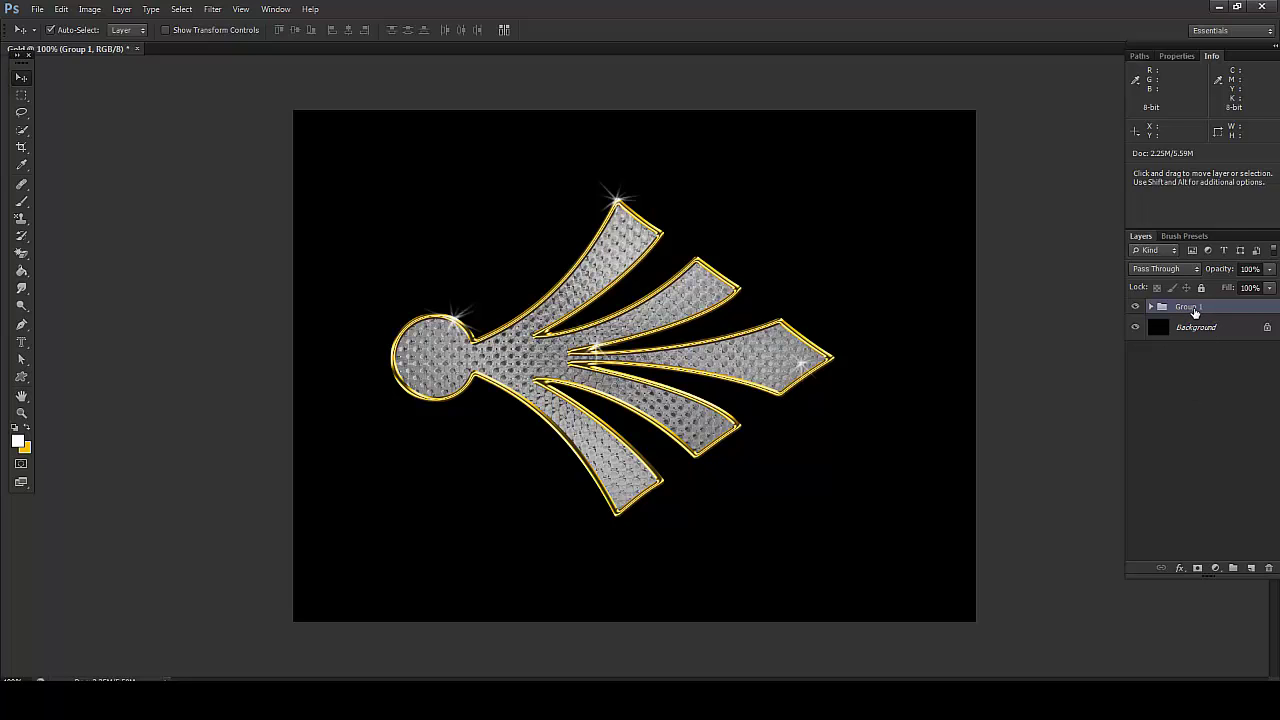
Free-transform Group 1 to a rotation angle of exactly -90° and commit it
key(ctrl+t)
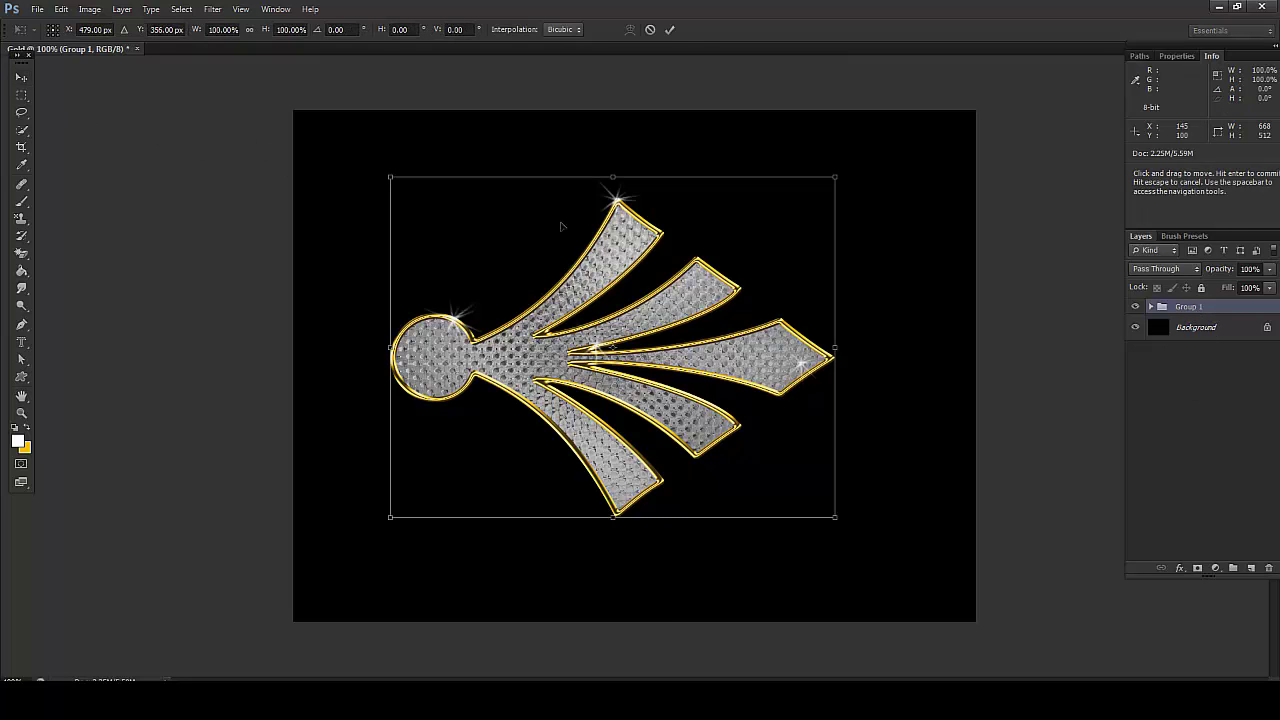
drag(738, 132, 506, 278)
click(340, 29)
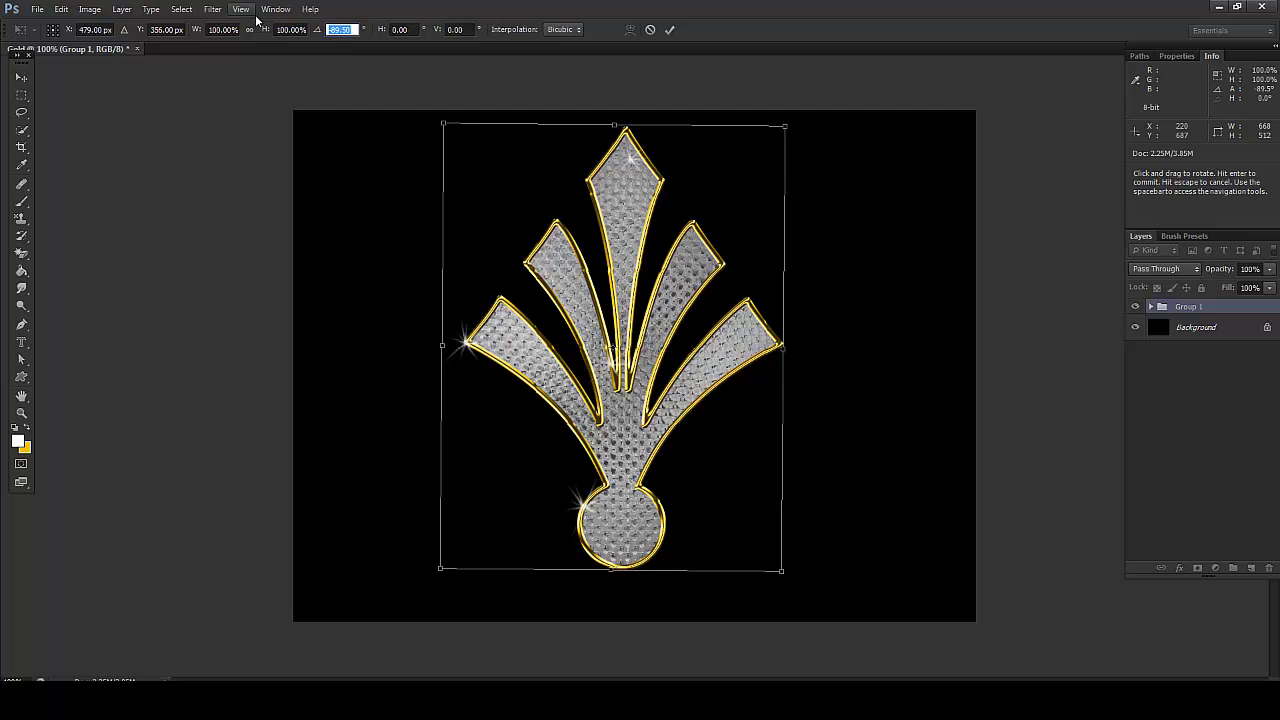
text(-90)
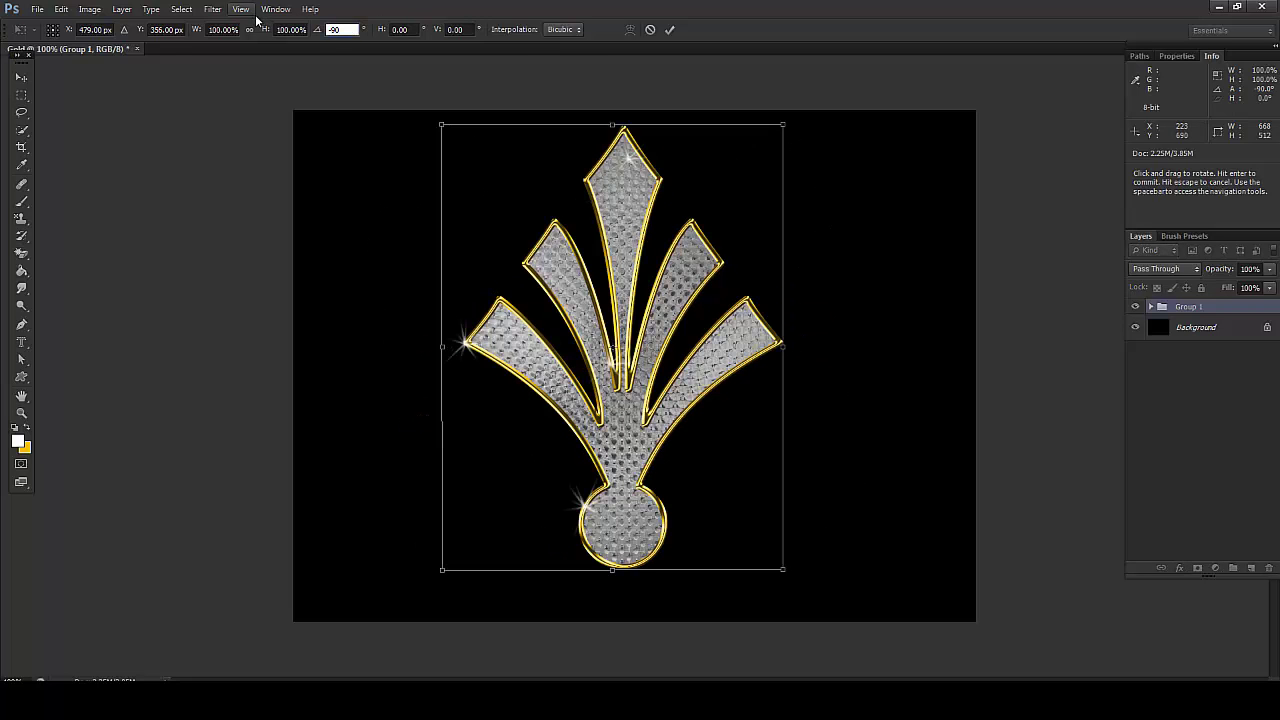
click(667, 31)
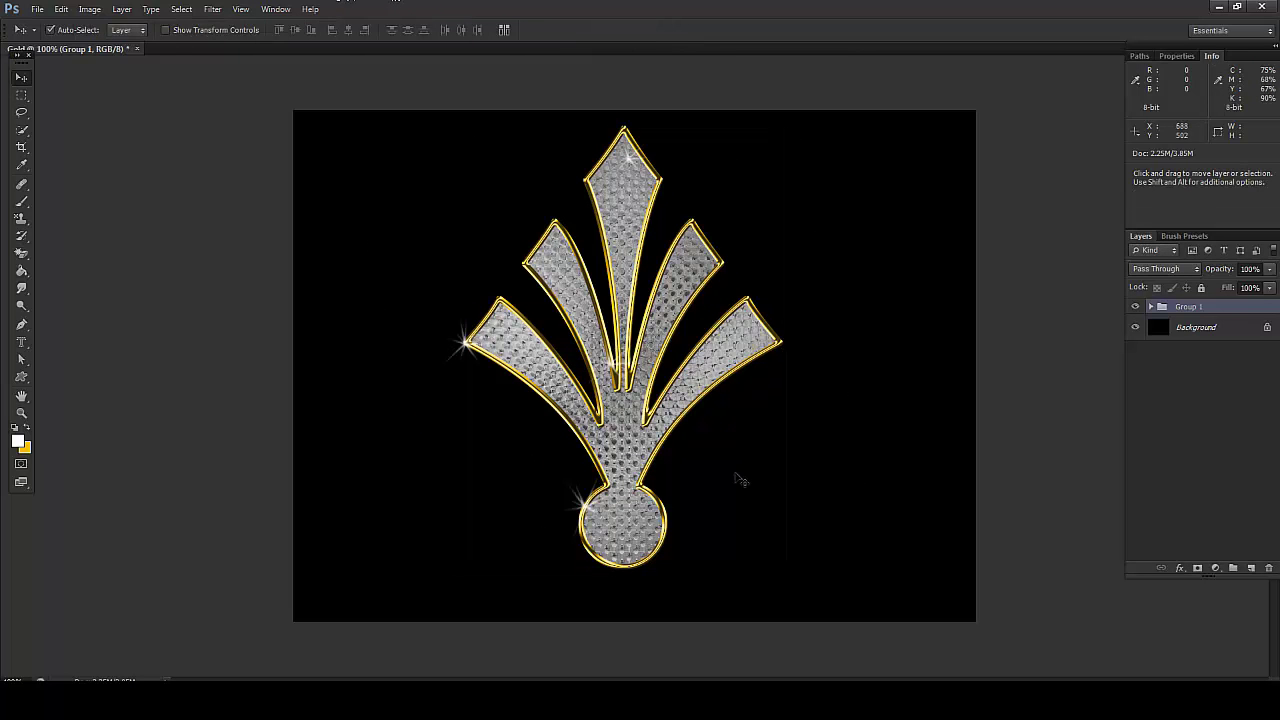